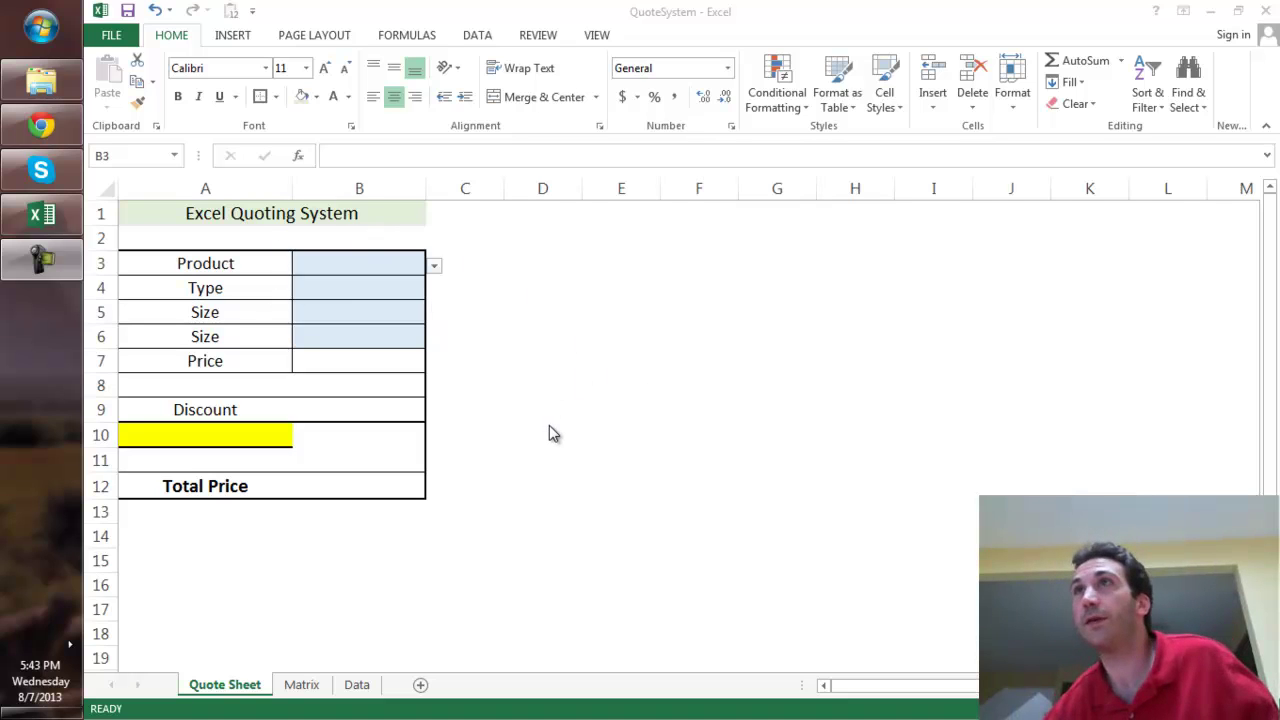
# On the Data sheet, inspect the first product row and the Combo formula in E2
pyautogui.keyDown('ctrl'); pyautogui.scroll(1, 549, 423); pyautogui.keyUp('ctrl')
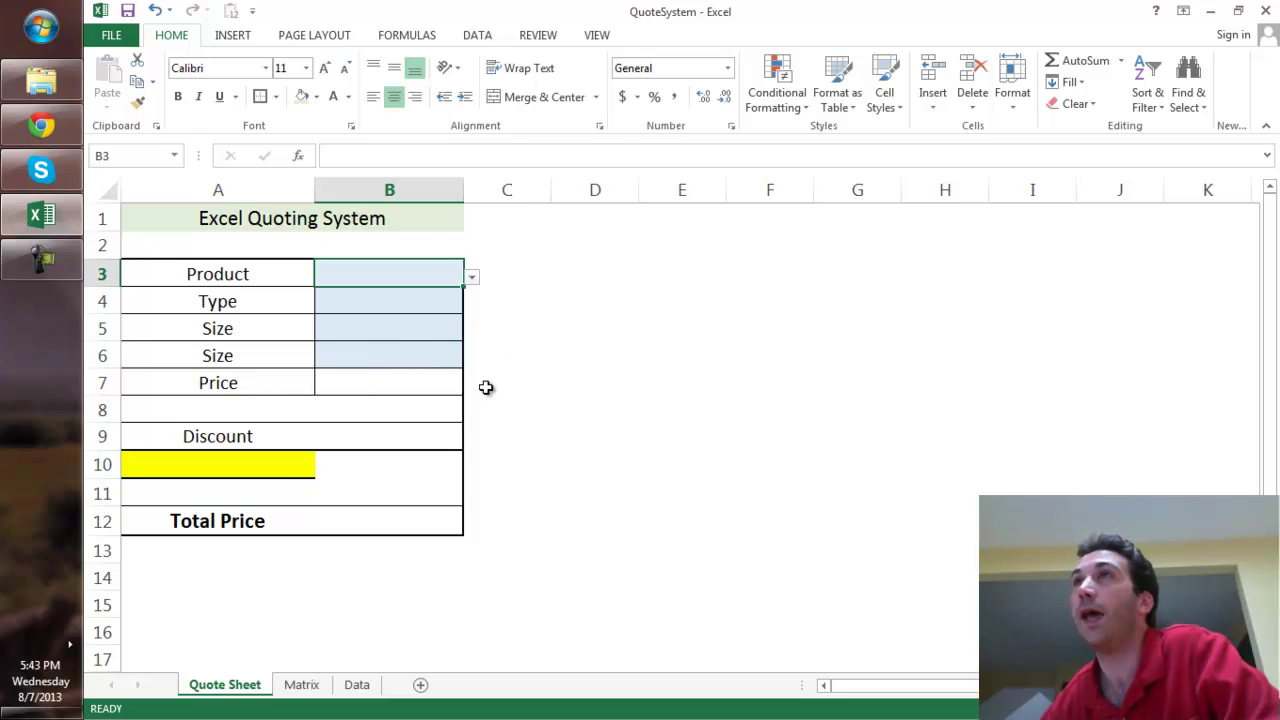
pyautogui.click(357, 685)
pyautogui.keyDown('ctrl'); pyautogui.scroll(5, 503, 463); pyautogui.keyUp('ctrl')
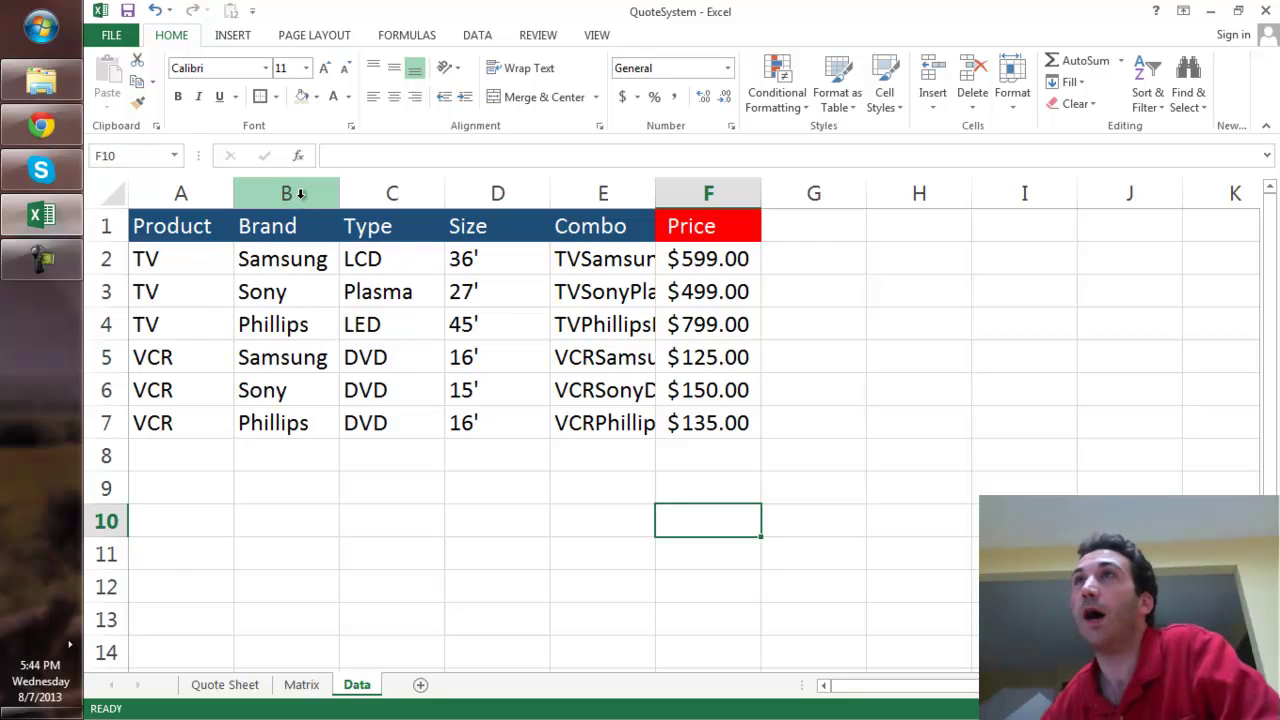
pyautogui.click(289, 263)
pyautogui.click(362, 259)
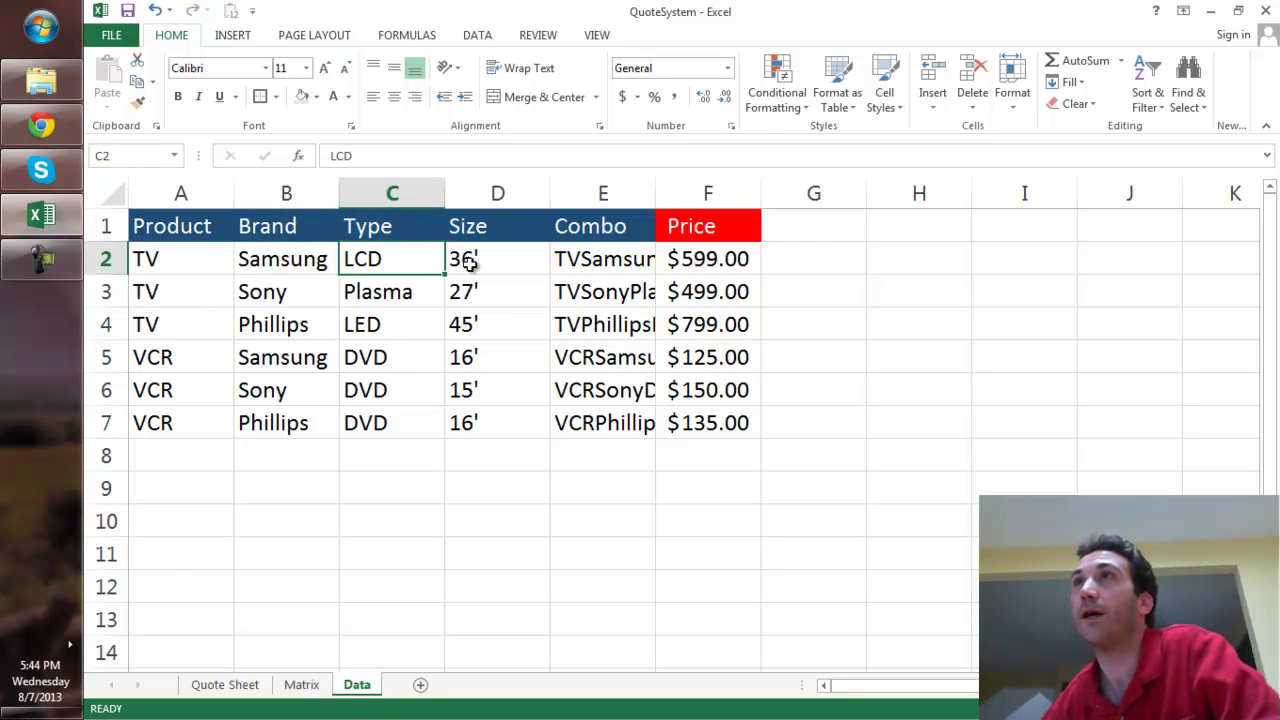
pyautogui.click(471, 263)
pyautogui.click(582, 260)
# Hide the Combo column E and return to the Quote Sheet
pyautogui.click(607, 199)
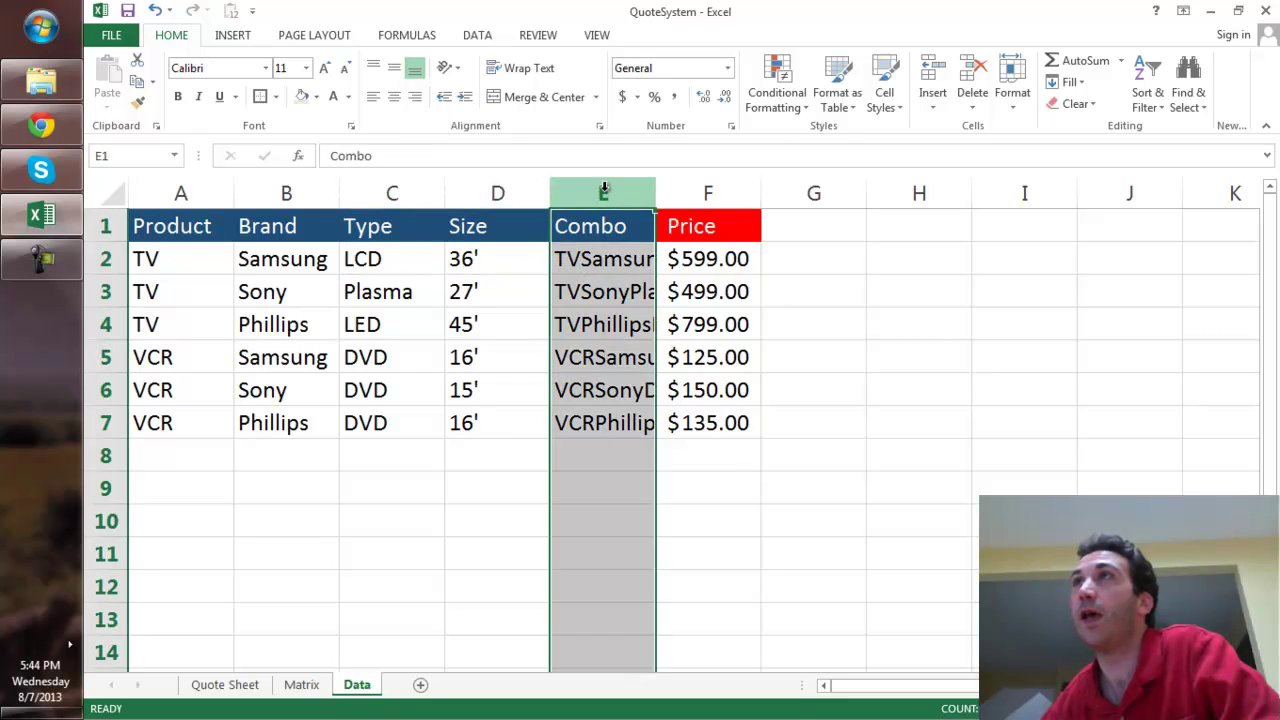
pyautogui.rightClick(604, 190)
pyautogui.click(698, 434)
pyautogui.click(600, 258)
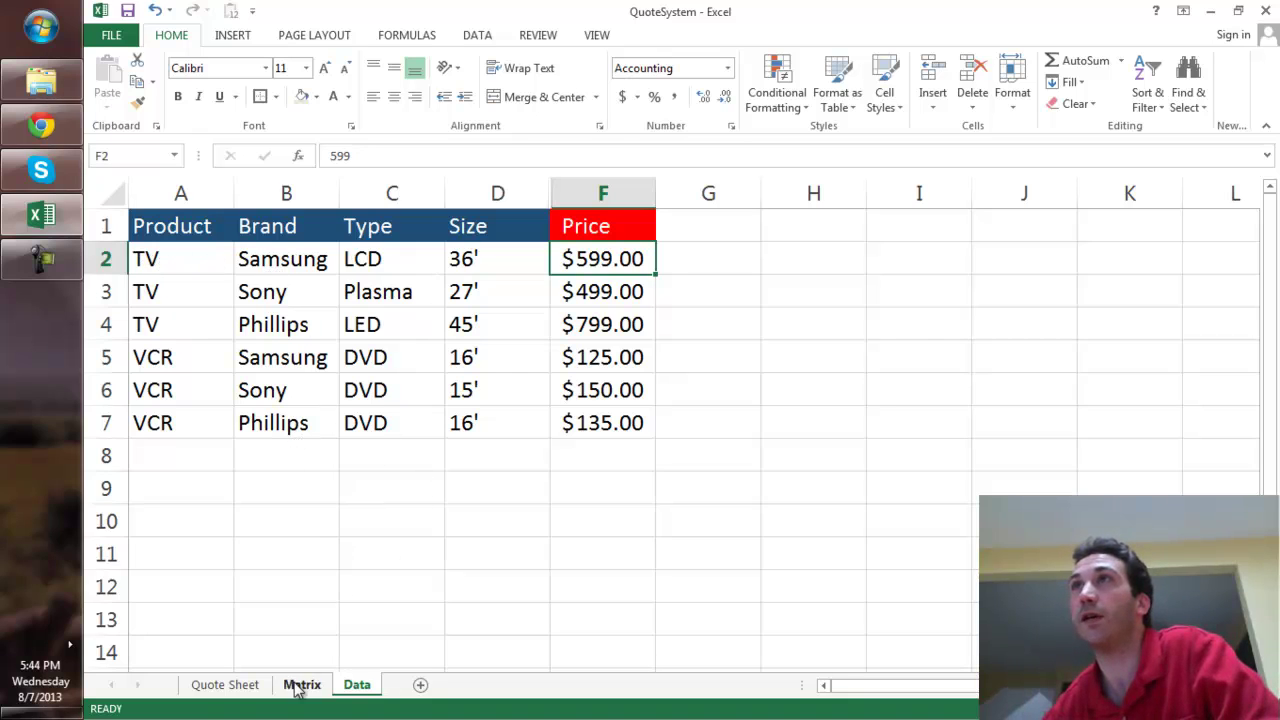
pyautogui.click(226, 685)
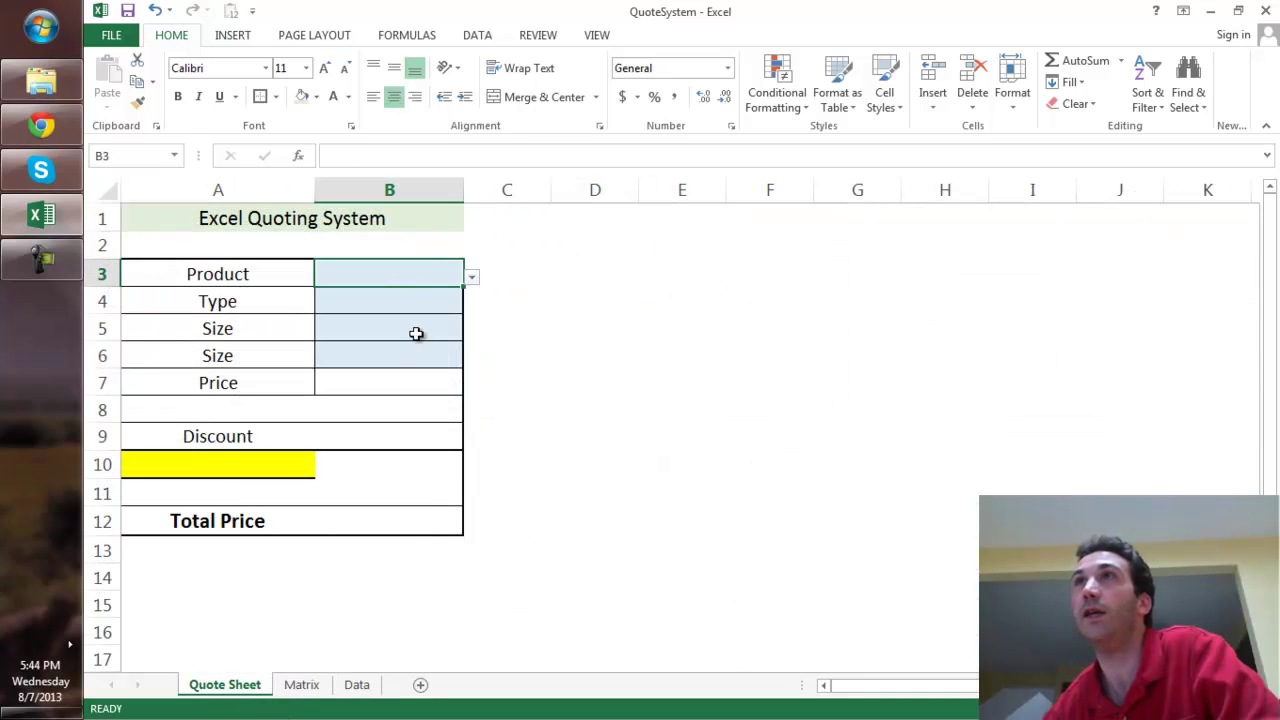
# Choose TV as the product and Samsung as the brand in the quote drop-downs
pyautogui.click(472, 278)
pyautogui.click(452, 298)
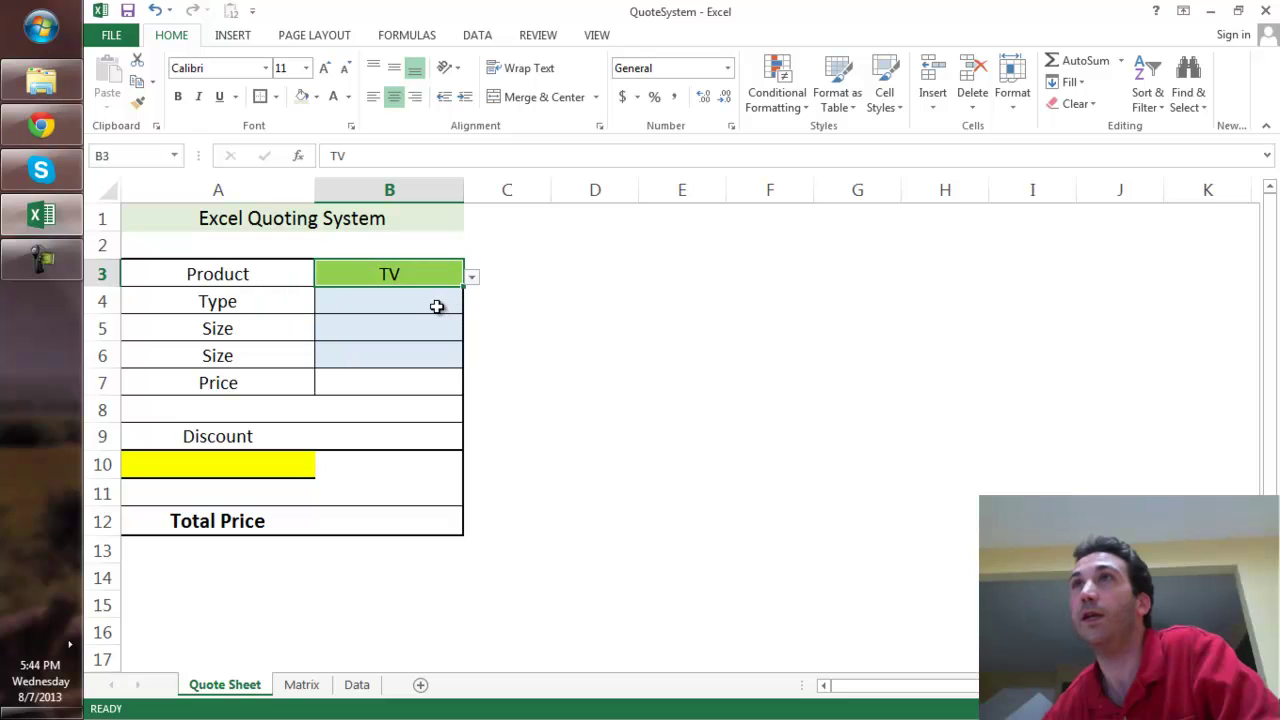
pyautogui.click(434, 303)
pyautogui.click(472, 305)
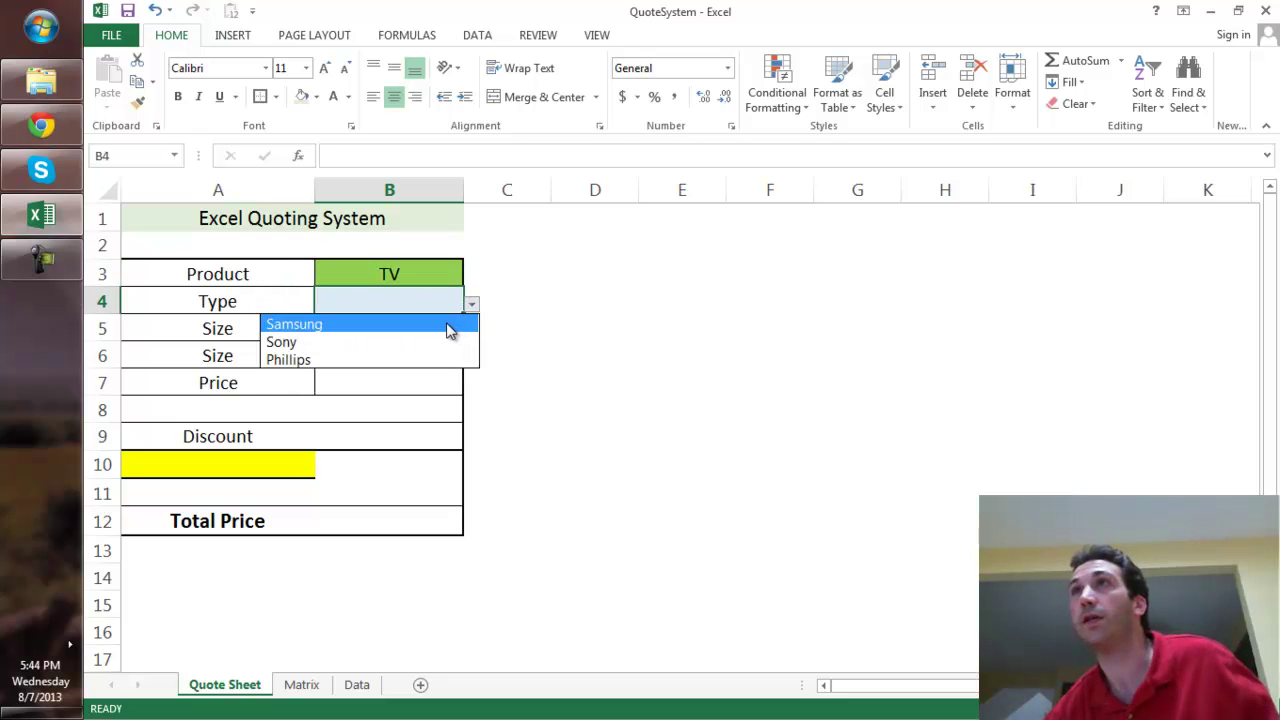
pyautogui.click(446, 324)
pyautogui.click(424, 337)
pyautogui.click(472, 334)
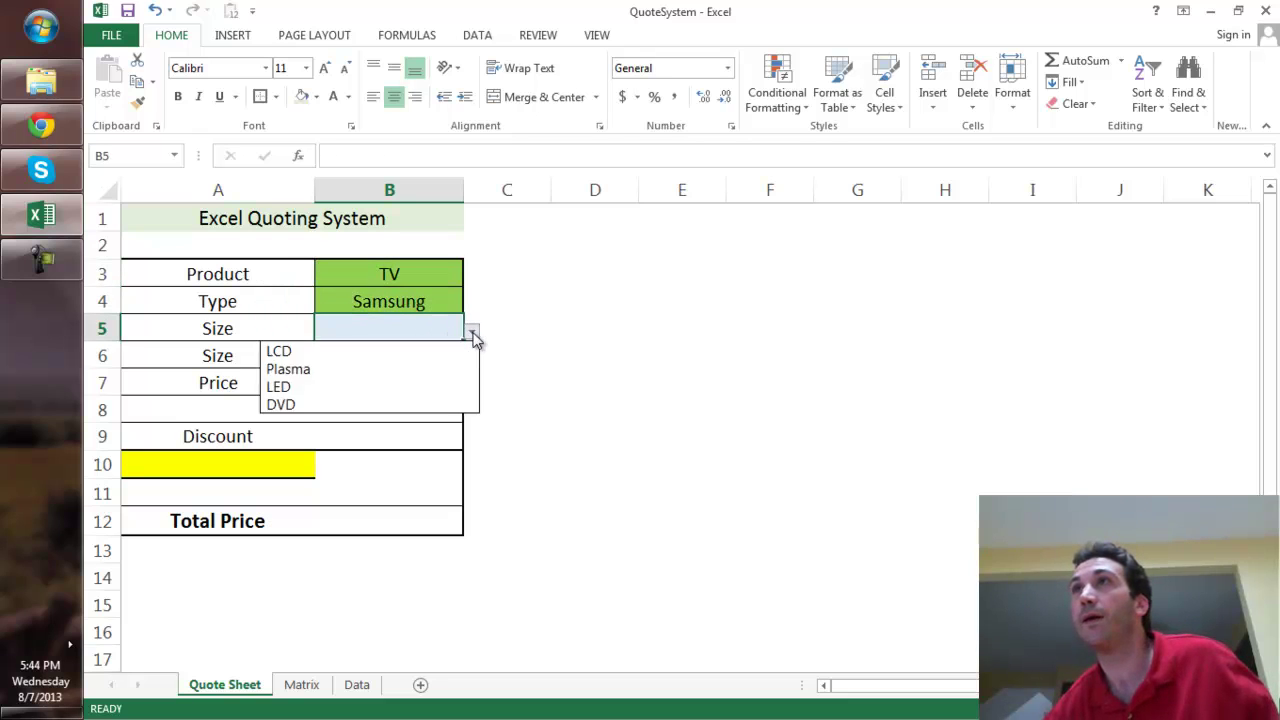
pyautogui.click(300, 329)
# Relabel the row captions in A4 and A5 as 'Brand' and 'Type'
pyautogui.click(245, 329)
pyautogui.click(310, 301)
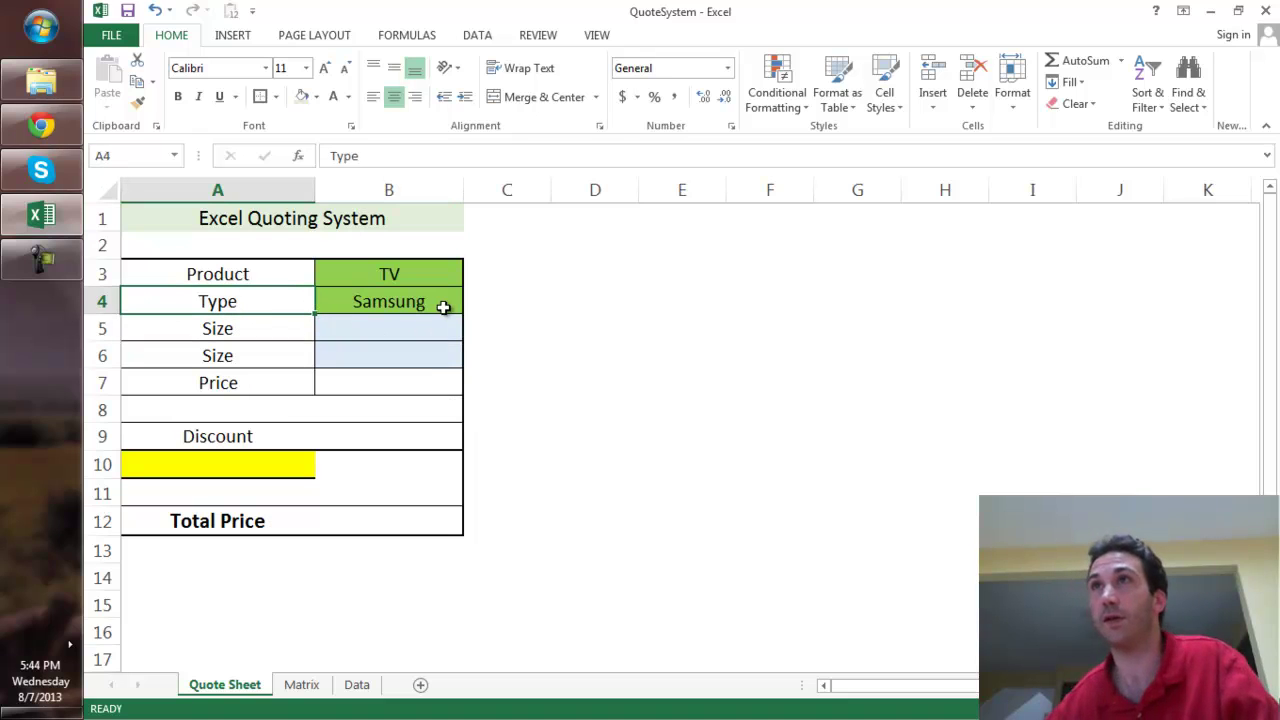
pyautogui.write('Brand')
pyautogui.press('BackSpace')
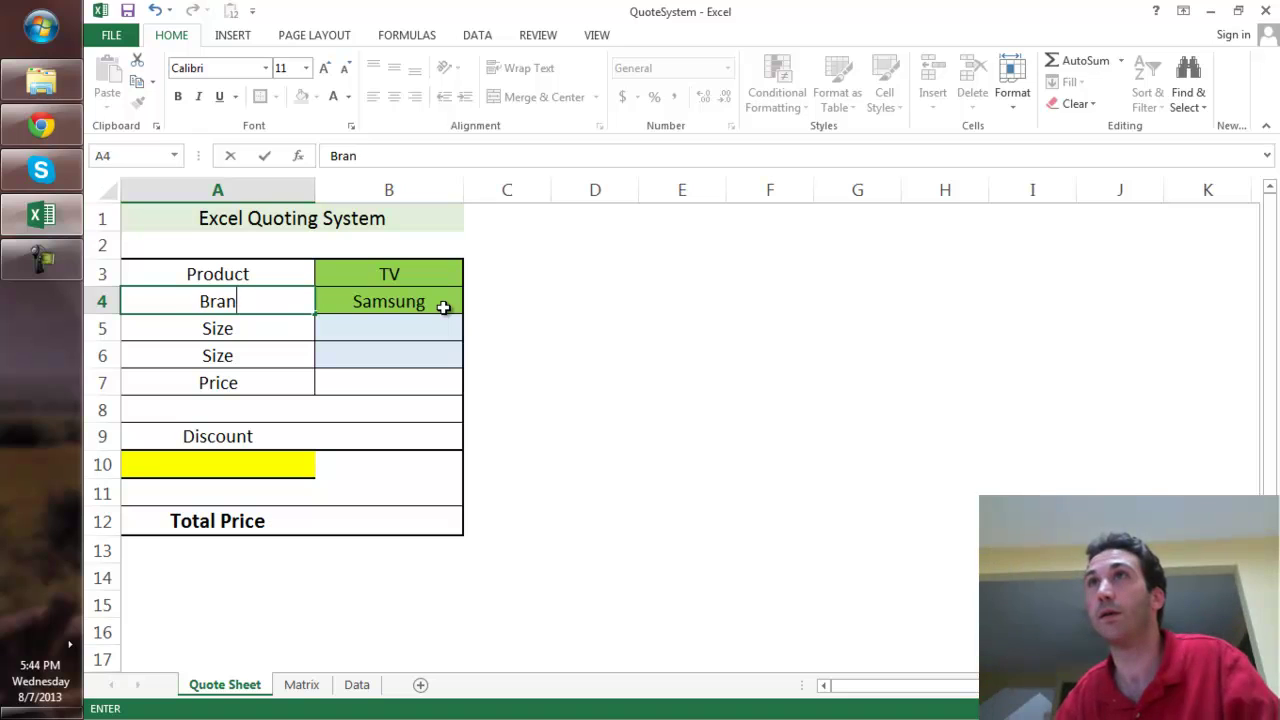
pyautogui.write('d')
pyautogui.press('Return')
pyautogui.write('Type')
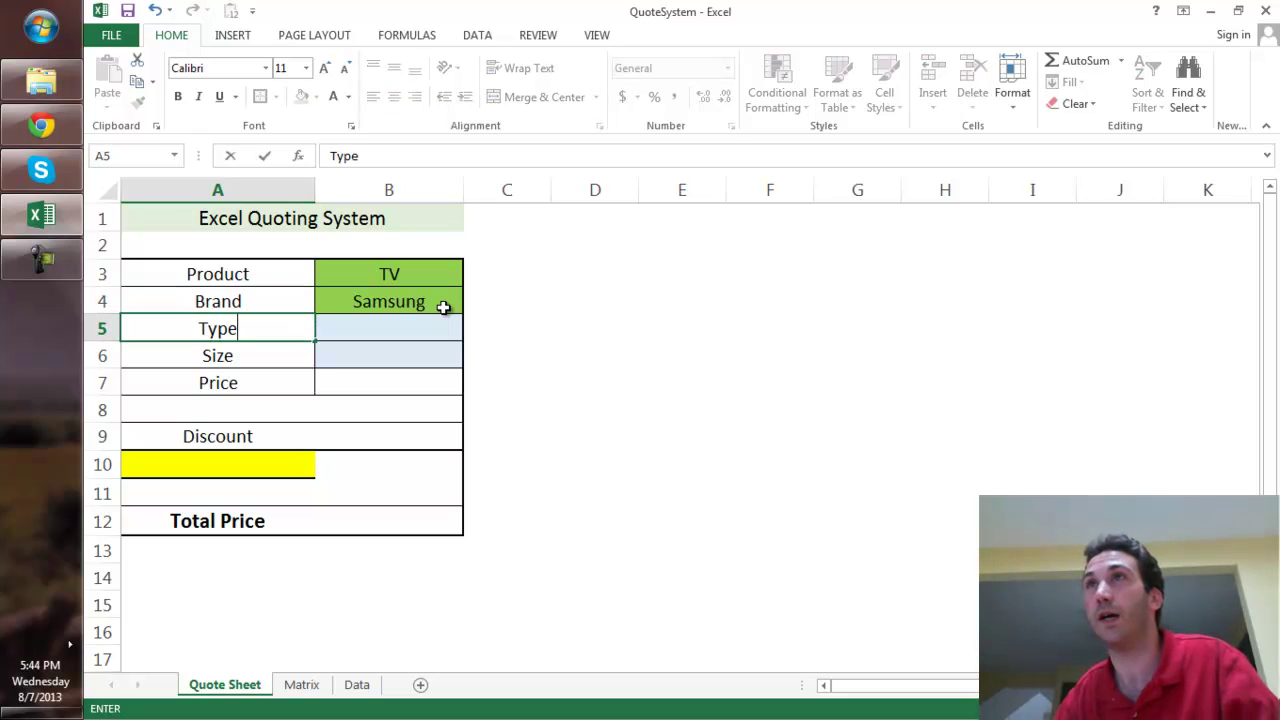
pyautogui.press('Return')
# Pick LCD as the type and 36' as the size
pyautogui.click(375, 686)
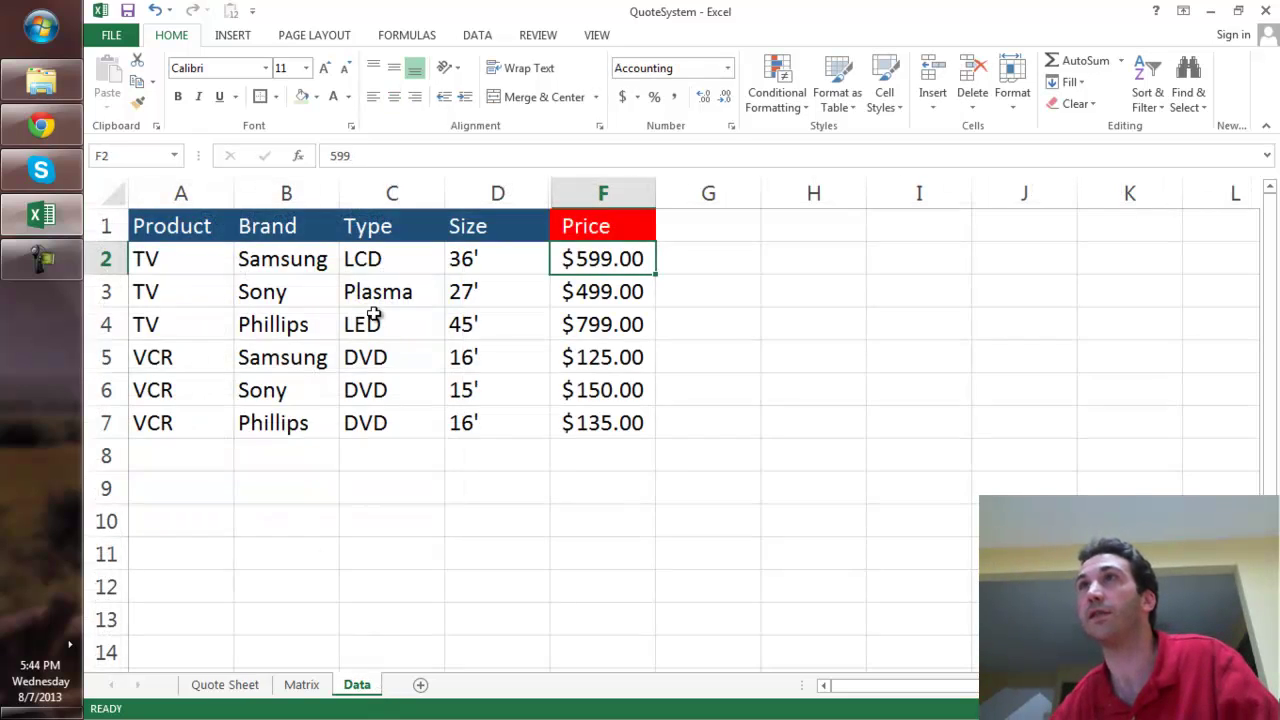
pyautogui.click(226, 684)
pyautogui.click(389, 331)
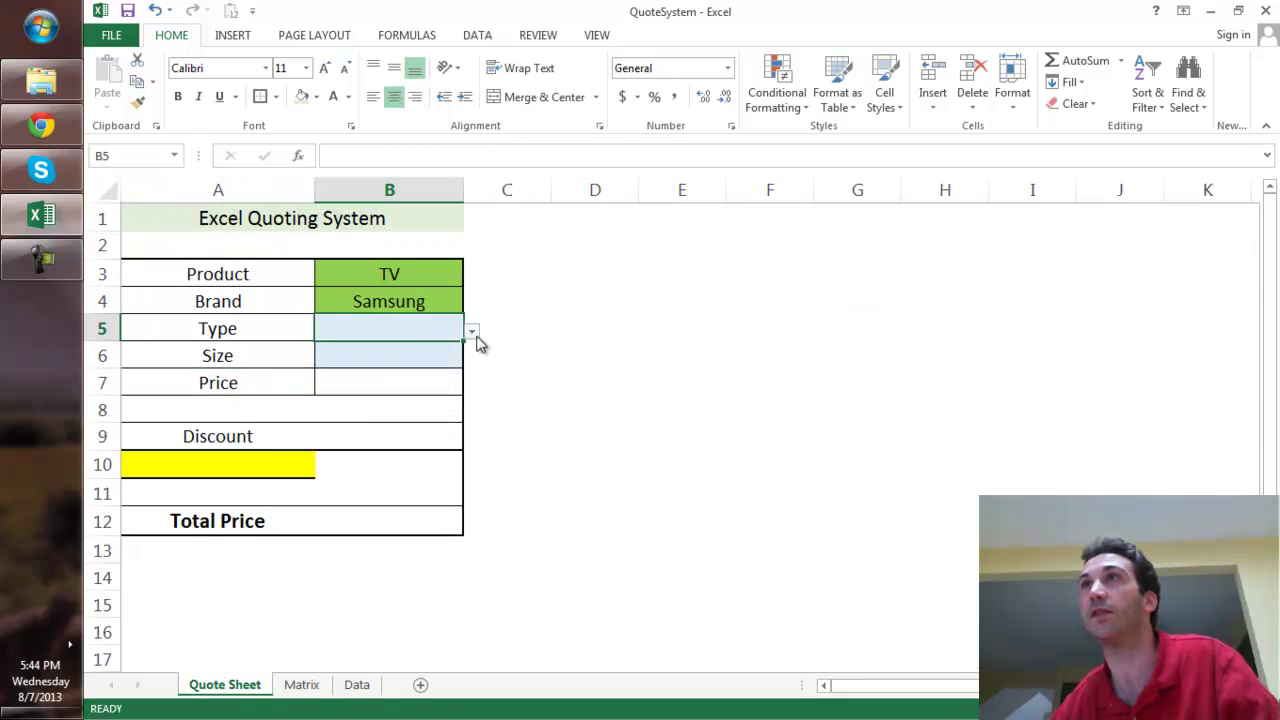
pyautogui.click(474, 337)
pyautogui.click(449, 352)
pyautogui.click(430, 357)
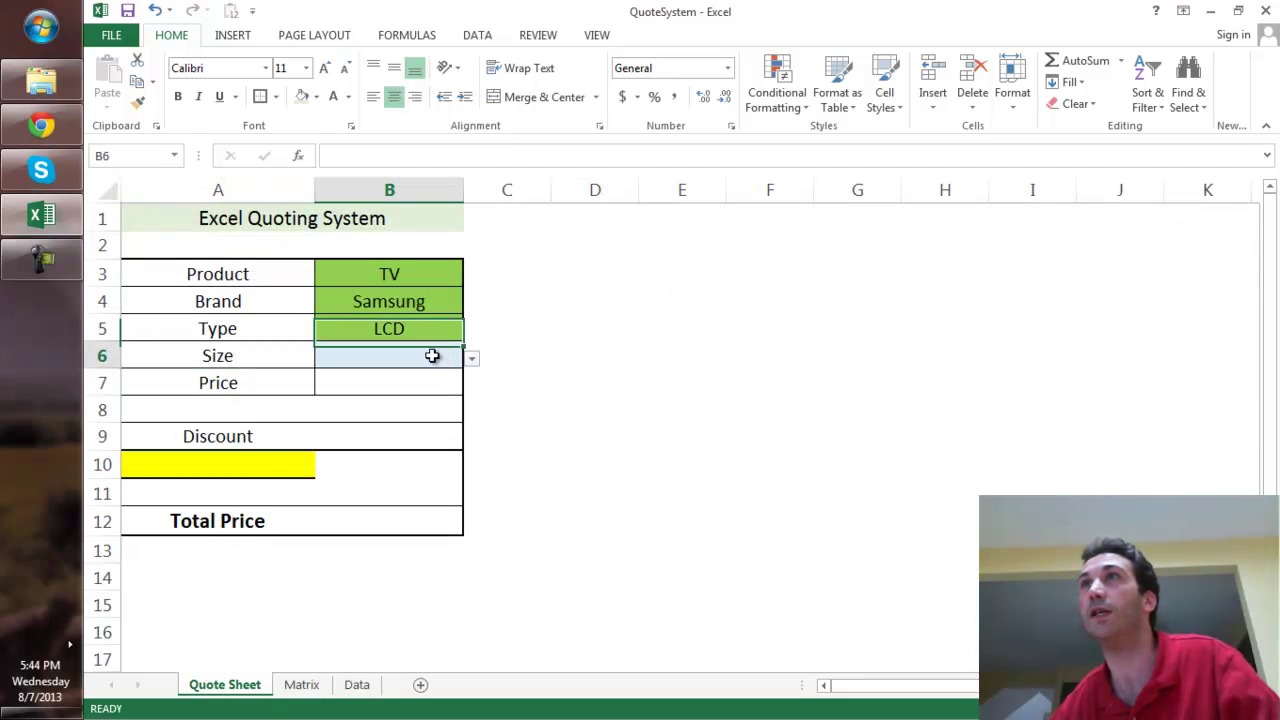
pyautogui.click(466, 359)
pyautogui.click(458, 372)
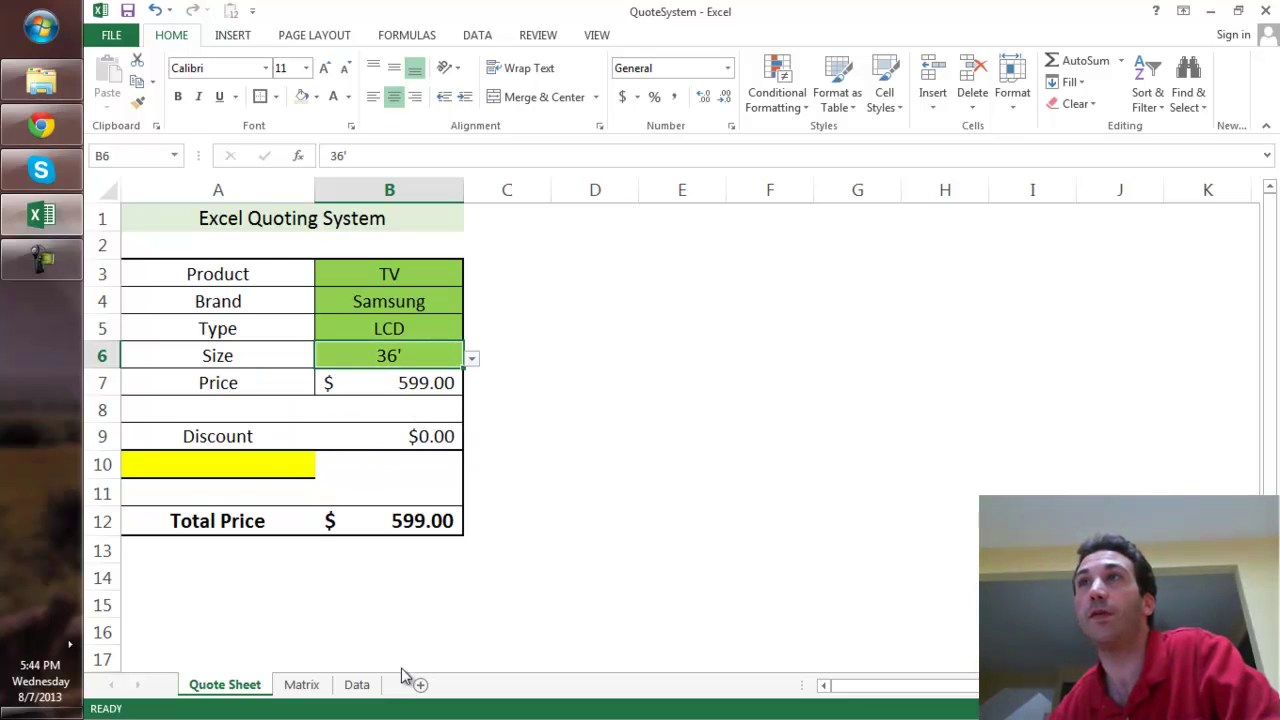
# Enter a 5% discount rate in A10, bringing the total to 569.05
pyautogui.click(358, 685)
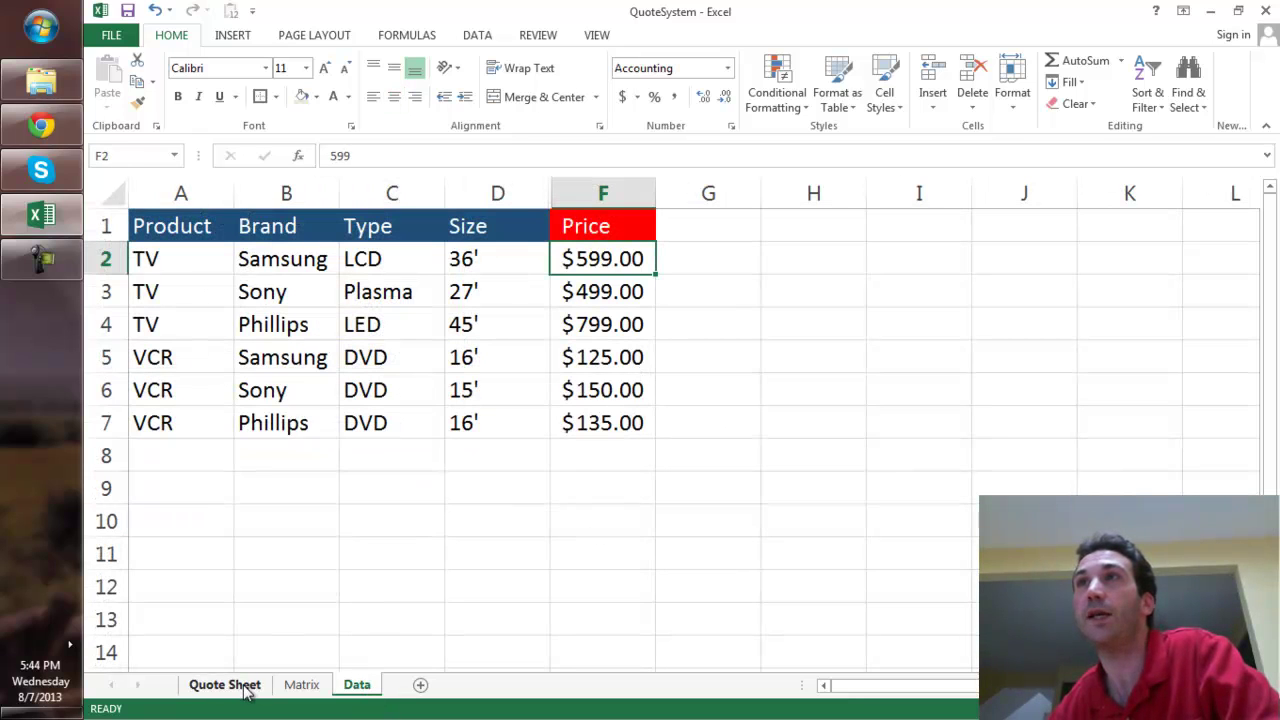
pyautogui.click(224, 685)
pyautogui.click(392, 438)
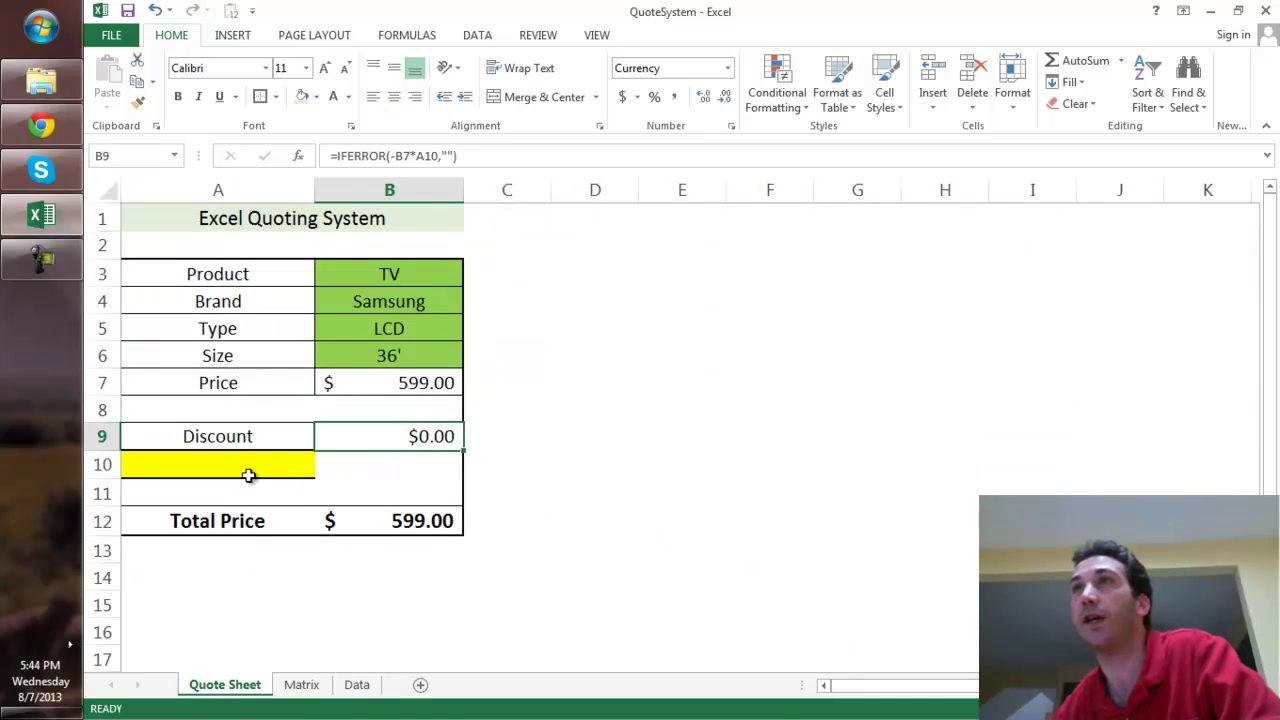
pyautogui.click(251, 476)
pyautogui.write('5')
pyautogui.press('Return')
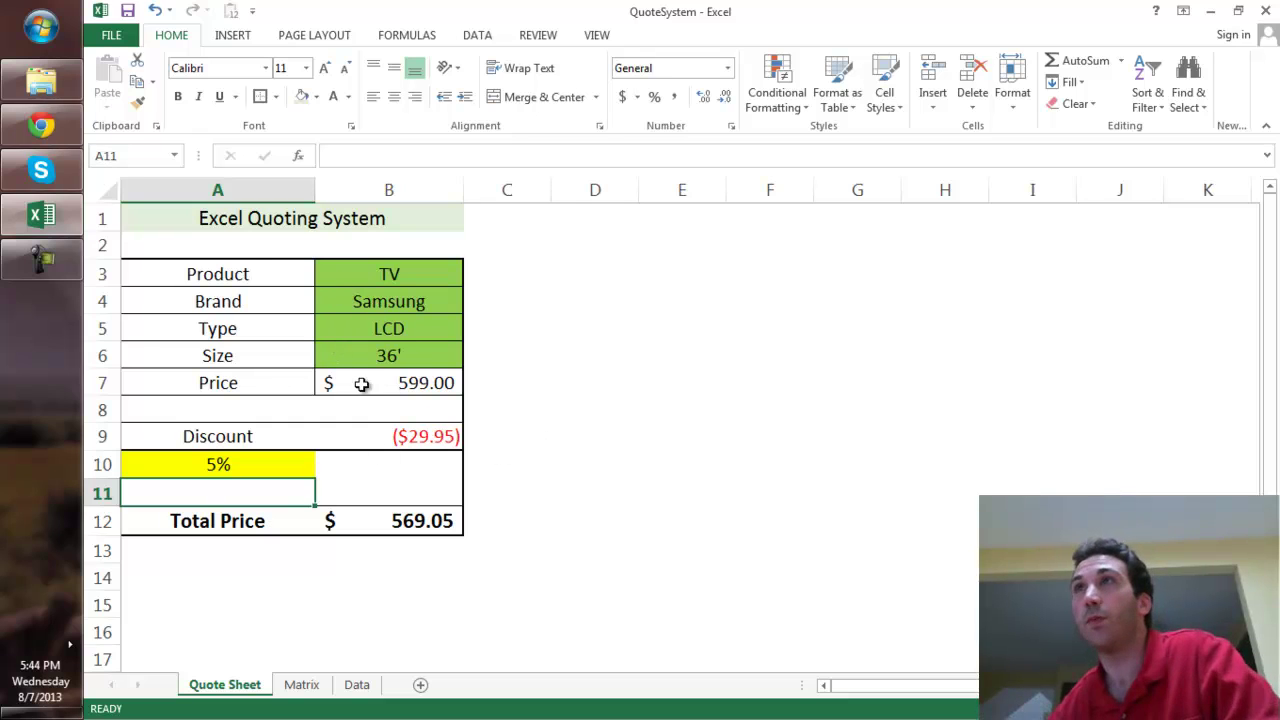
pyautogui.click(372, 278)
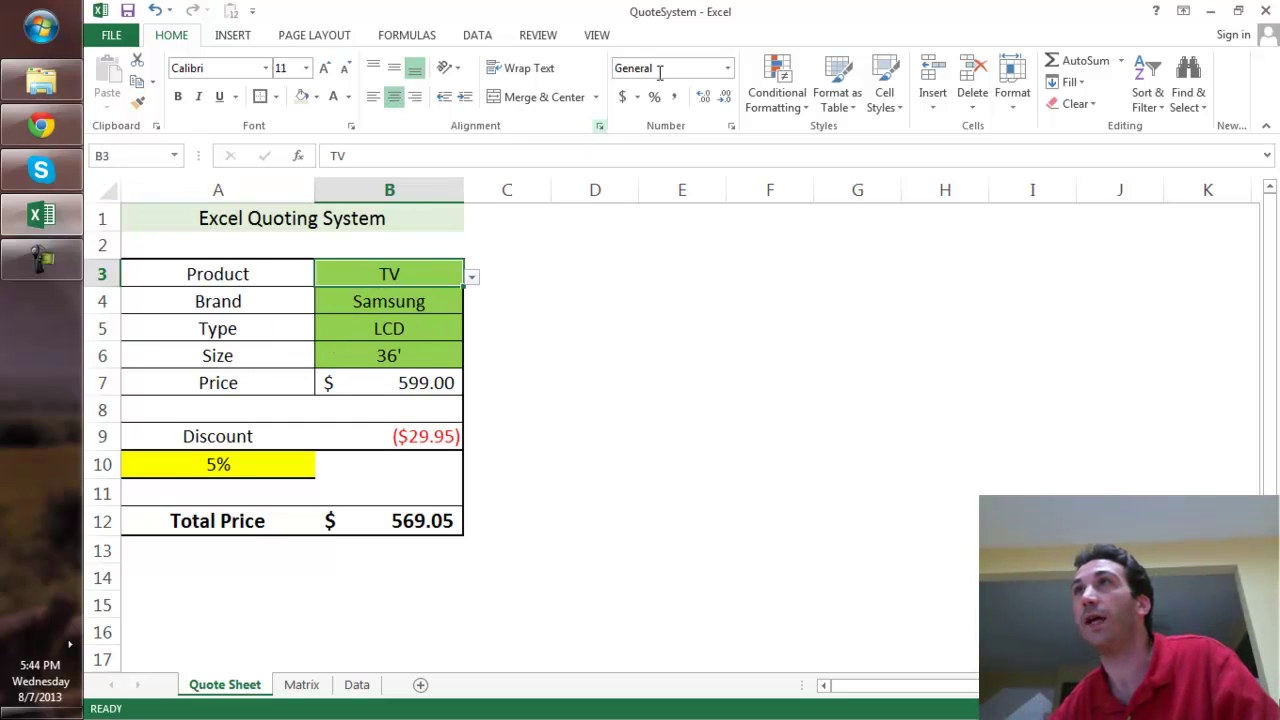
# Confirm B3's validation list uses the _prod source, cancel unchanged, and view the Matrix sheet
pyautogui.click(478, 36)
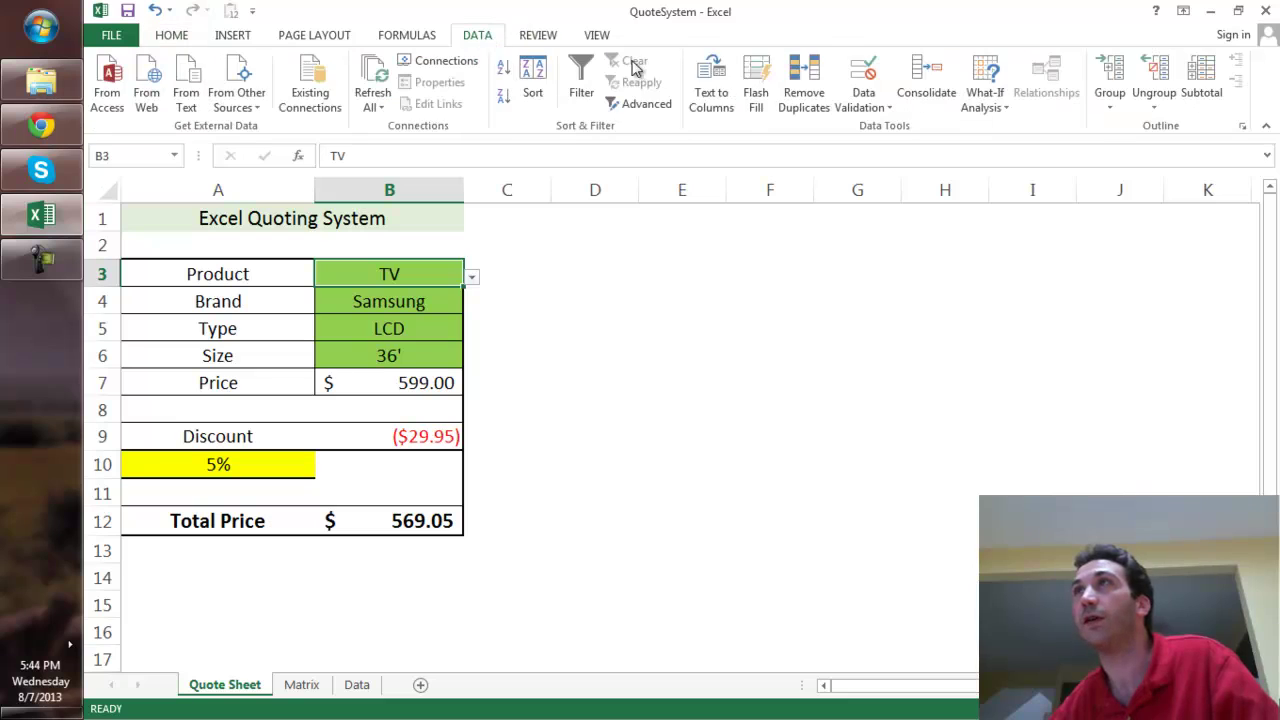
pyautogui.click(856, 108)
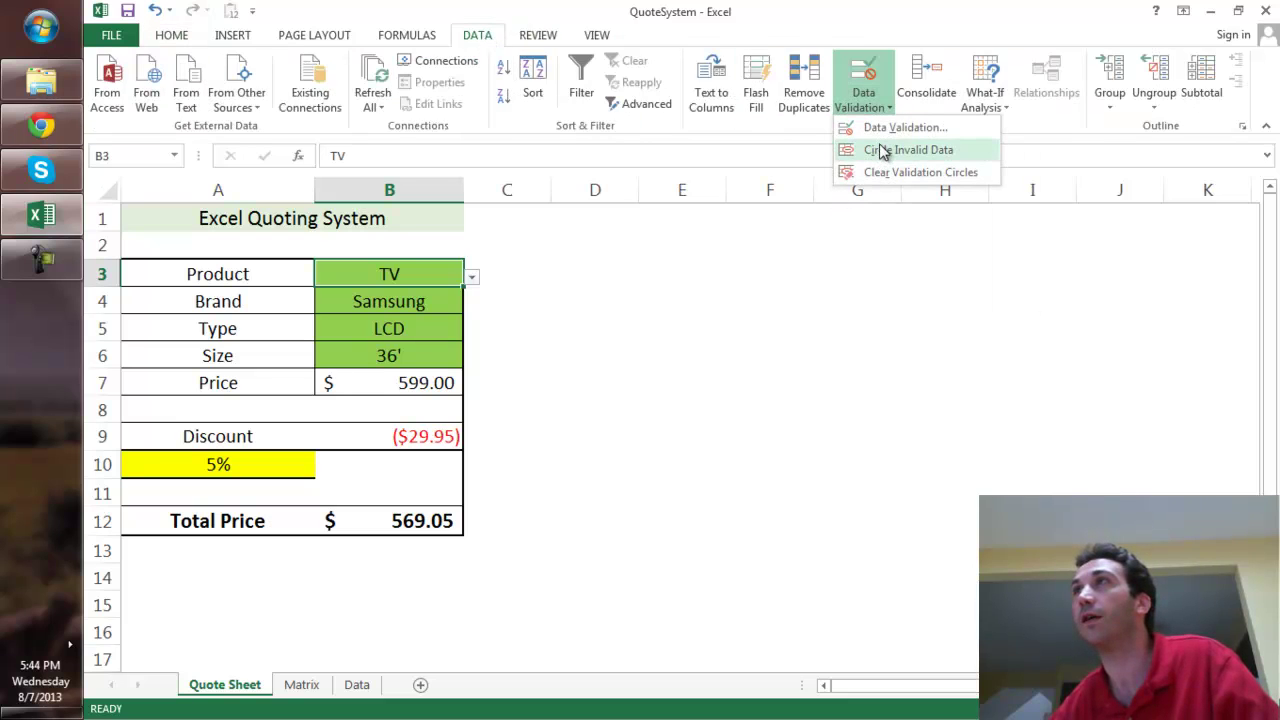
pyautogui.click(865, 127)
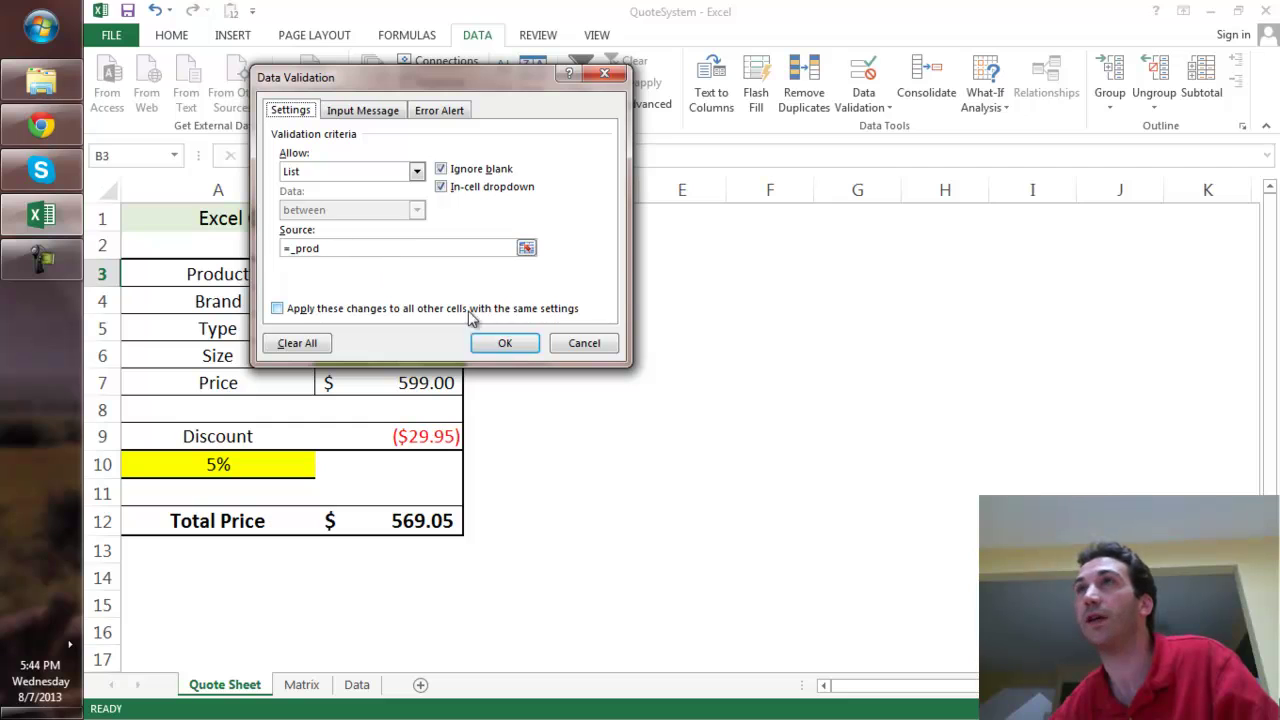
pyautogui.click(584, 343)
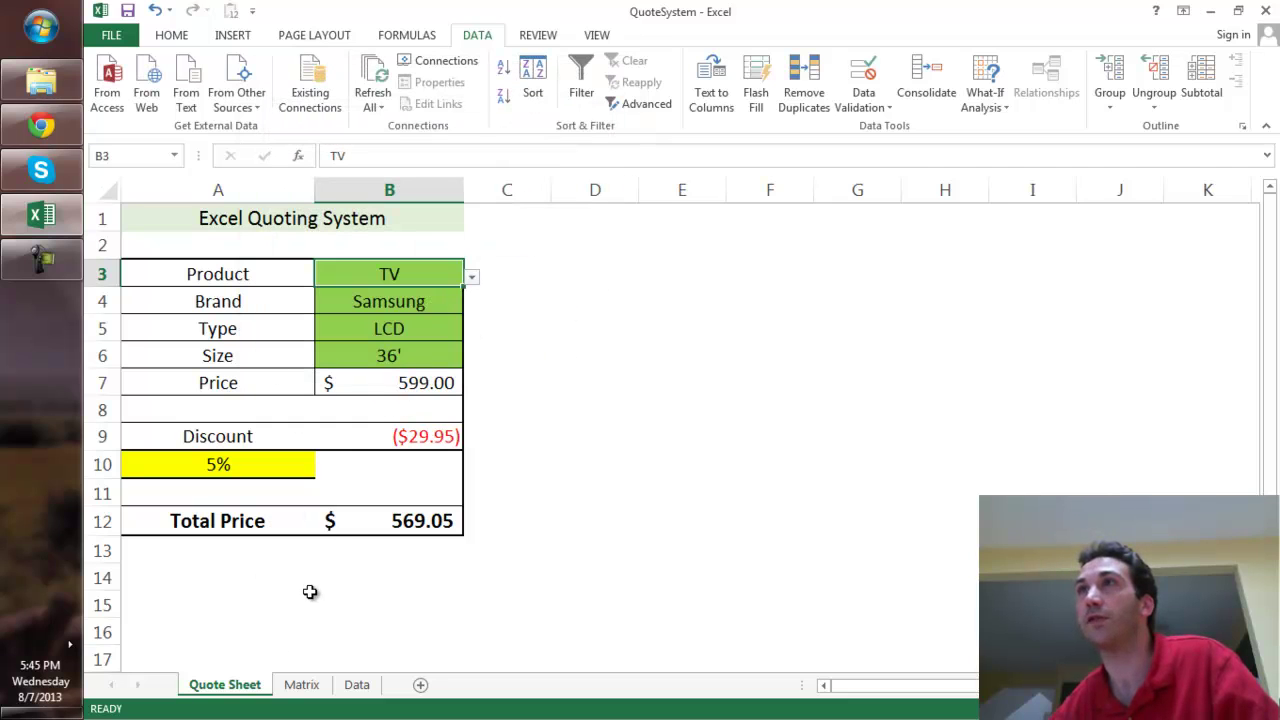
pyautogui.click(301, 685)
# Select the product, brand and type ranges in columns A–C of the Matrix sheet
pyautogui.moveTo(205, 248); pyautogui.dragTo(203, 295)
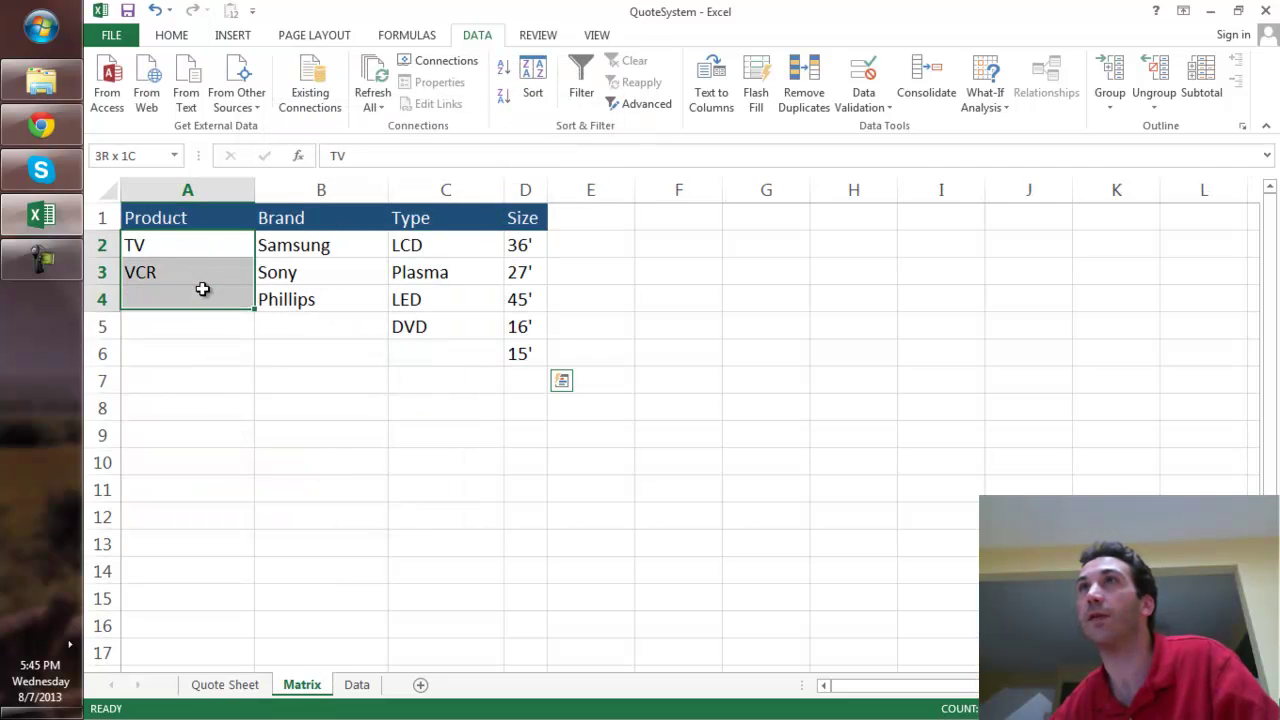
pyautogui.moveTo(262, 251); pyautogui.dragTo(290, 295)
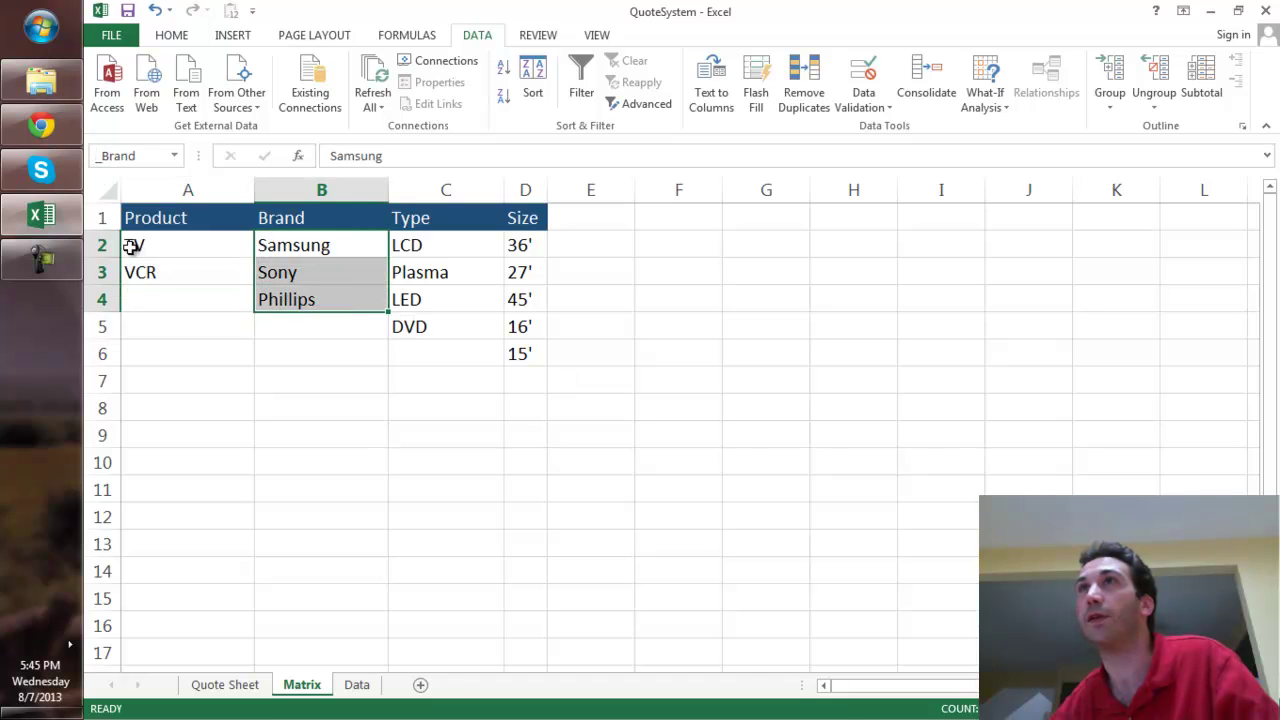
pyautogui.moveTo(126, 246); pyautogui.dragTo(203, 277)
pyautogui.moveTo(329, 280); pyautogui.dragTo(345, 326)
pyautogui.moveTo(420, 248); pyautogui.dragTo(426, 272)
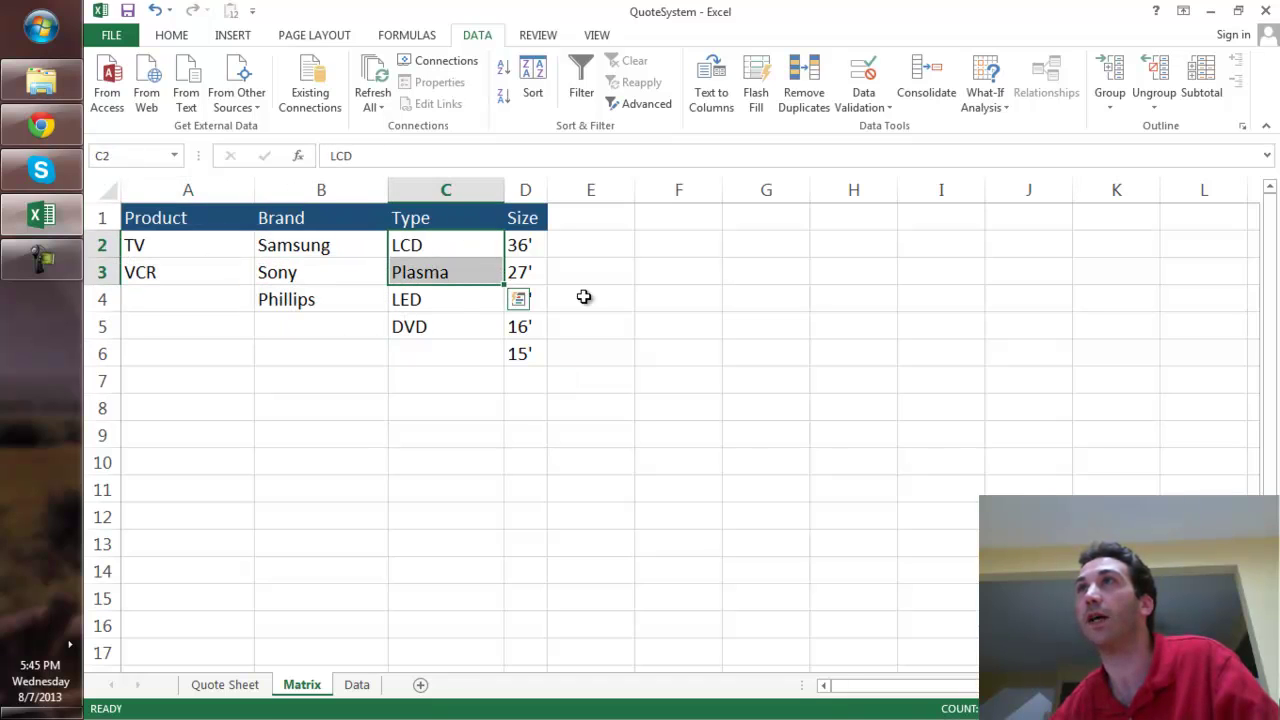
# Return to the Quote Sheet and keep TV in the product drop-down
pyautogui.click(224, 685)
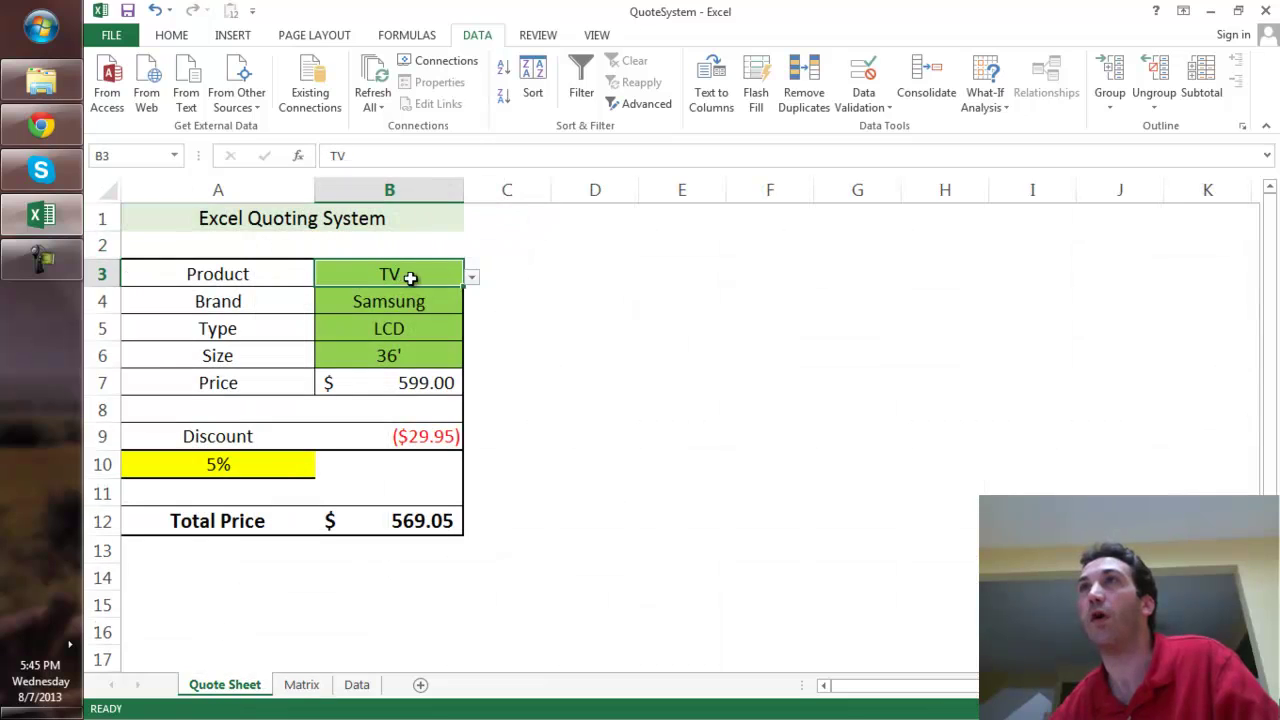
pyautogui.click(471, 277)
pyautogui.click(463, 295)
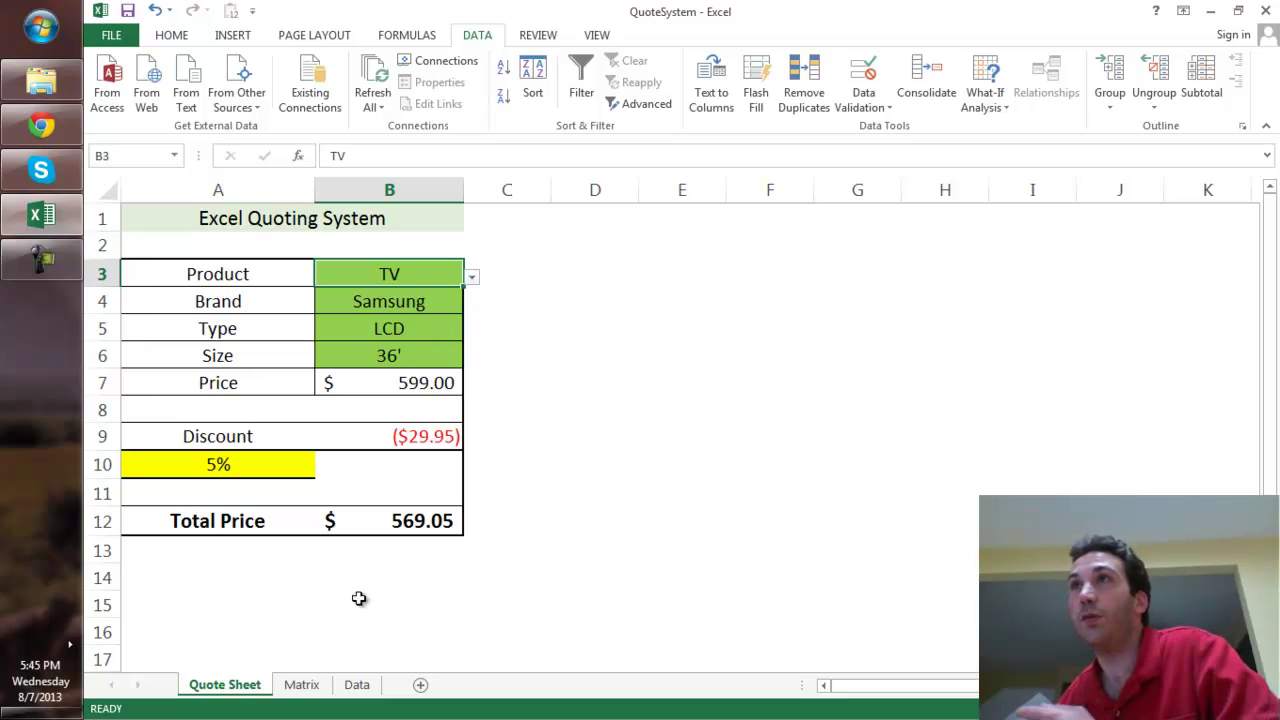
pyautogui.click(357, 685)
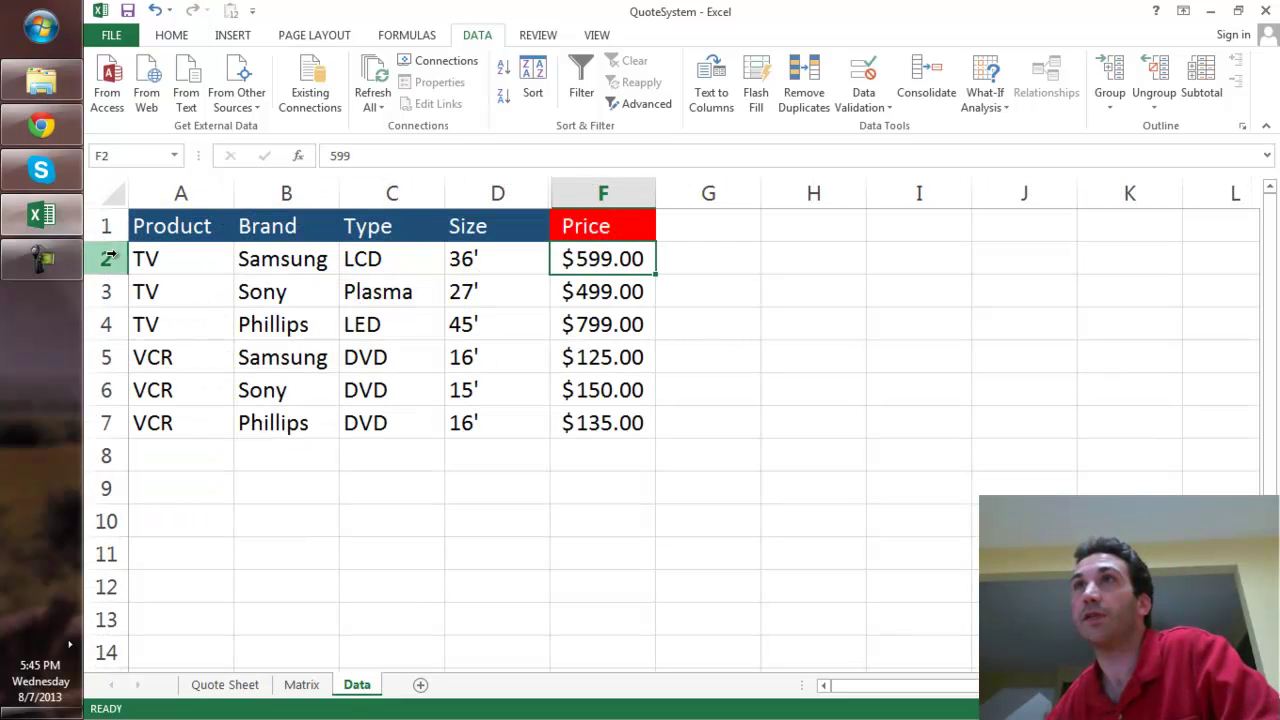
pyautogui.moveTo(106, 258); pyautogui.dragTo(107, 422)
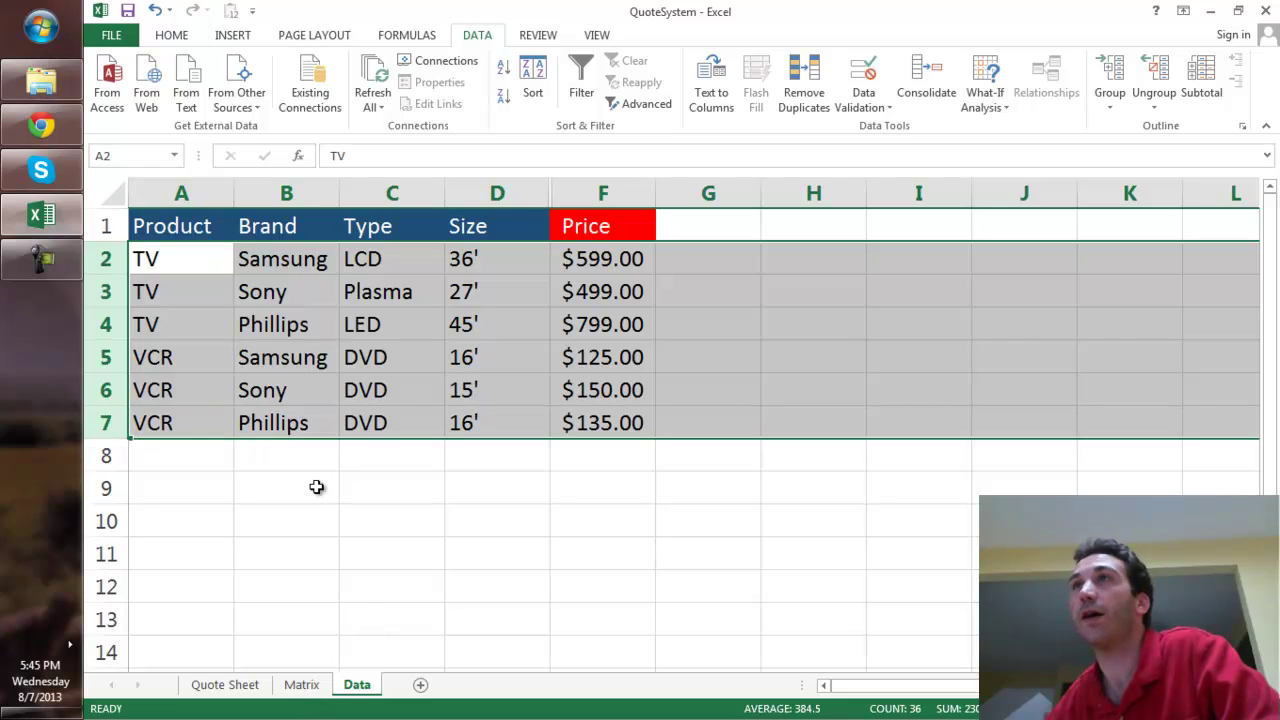
pyautogui.click(295, 684)
pyautogui.click(250, 686)
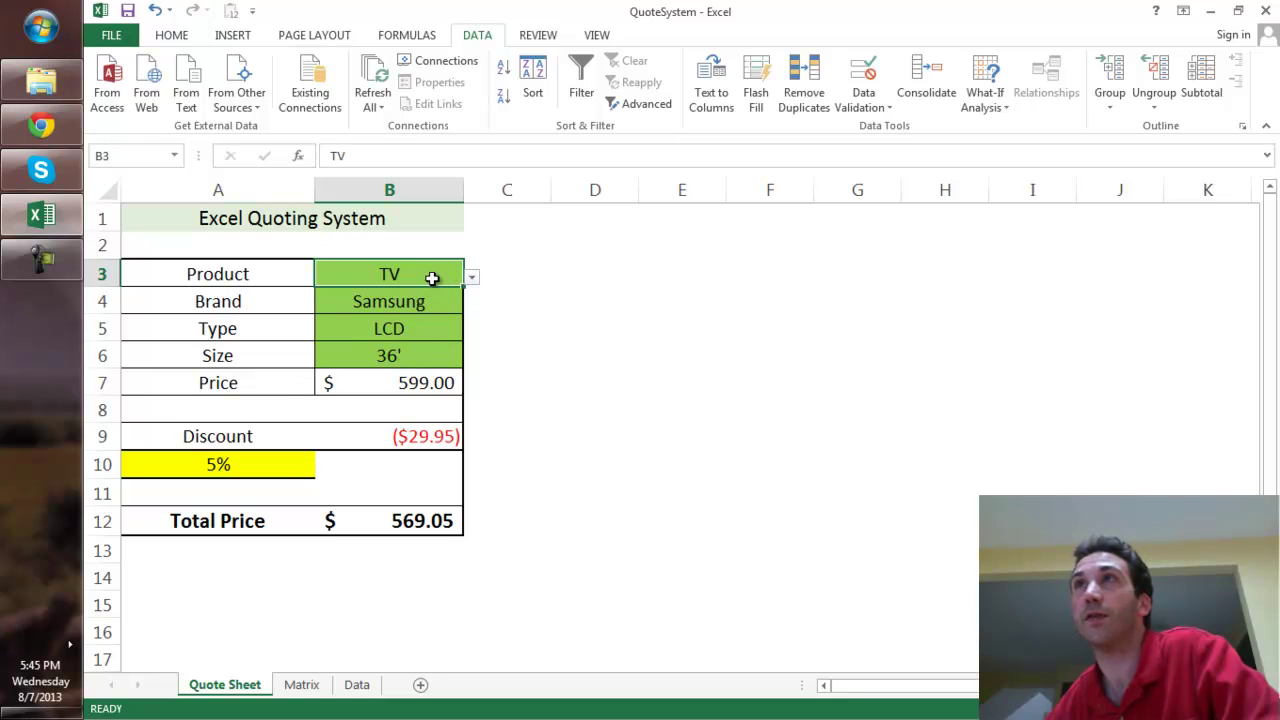
# Change the product in B3 to VCR, keeping Samsung as the brand
pyautogui.click(472, 277)
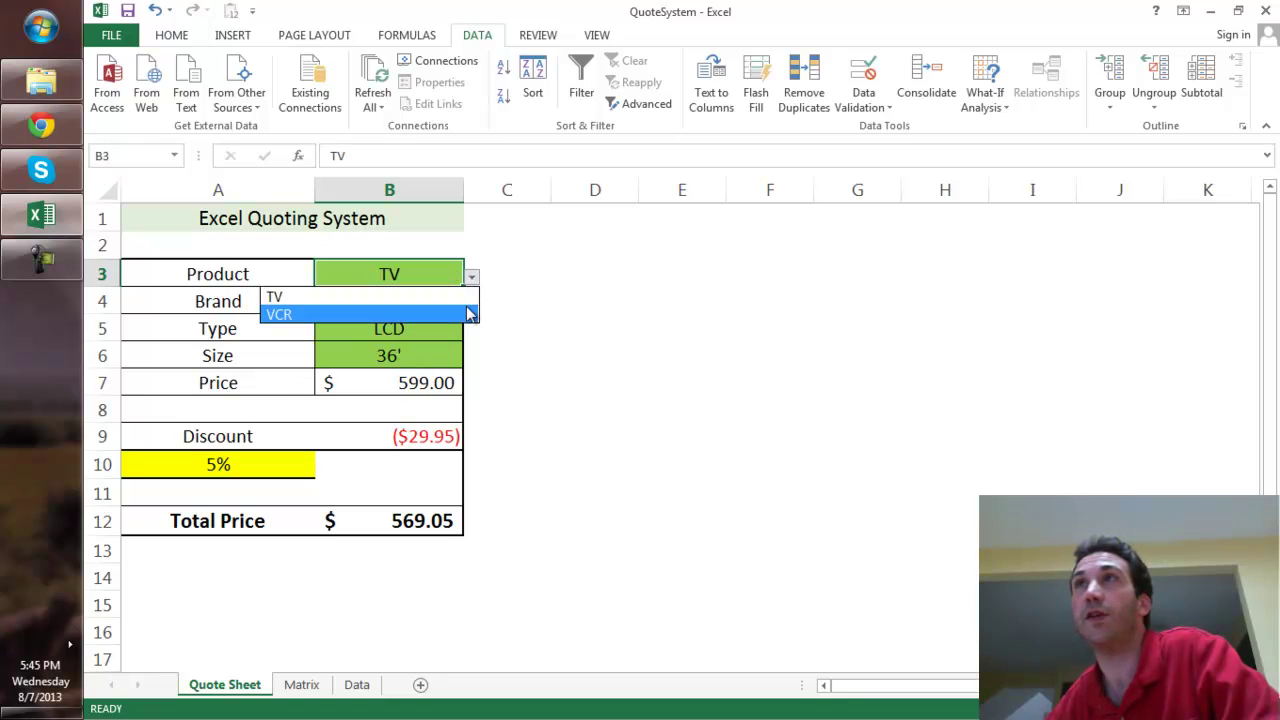
pyautogui.click(470, 314)
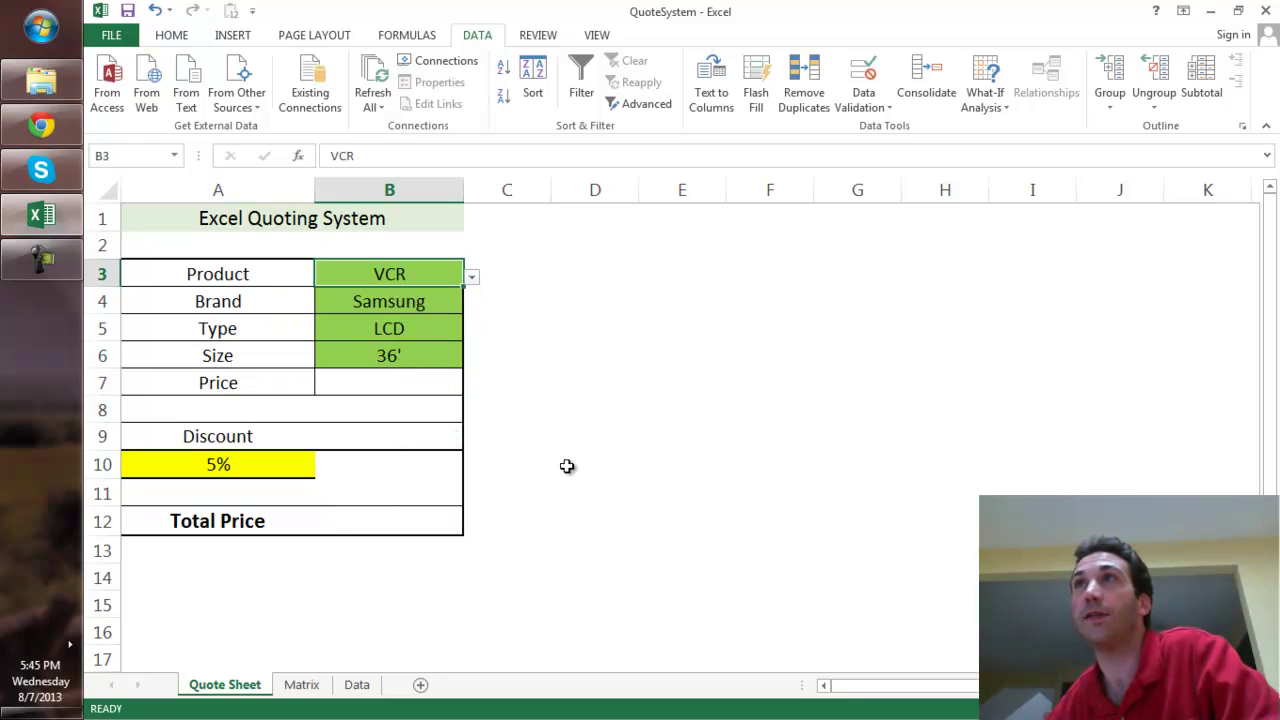
pyautogui.click(462, 300)
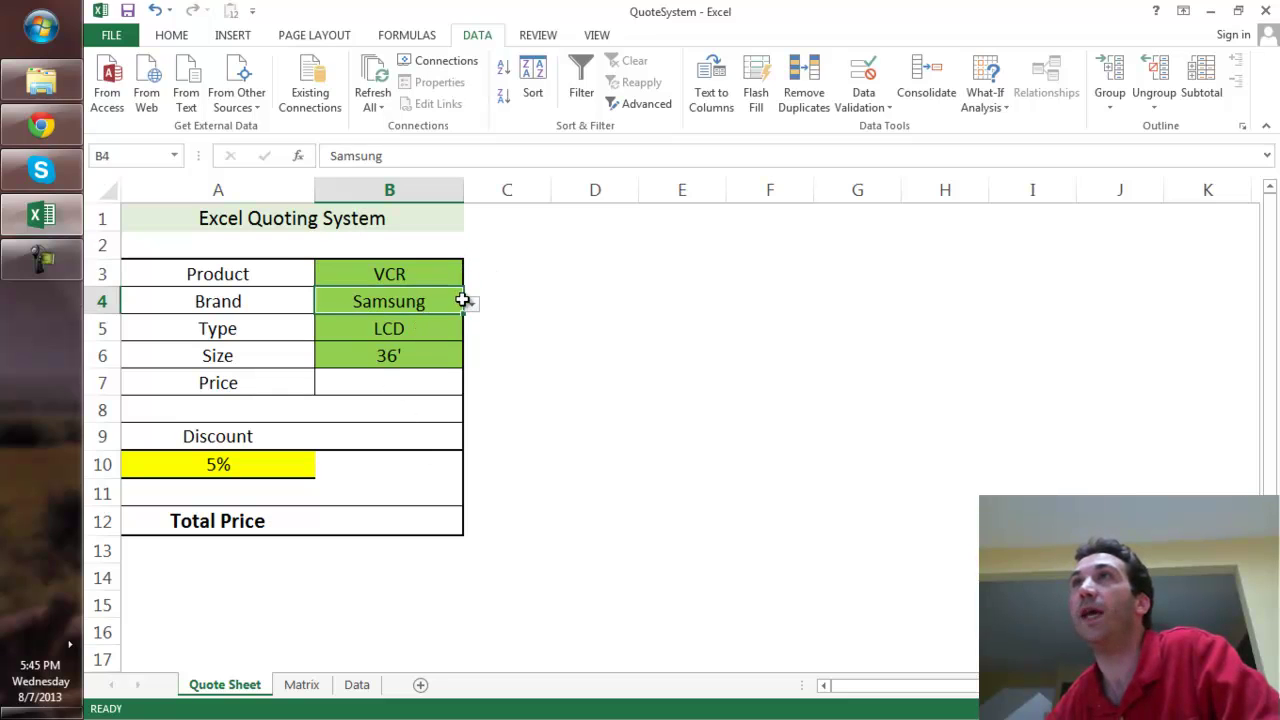
pyautogui.click(473, 305)
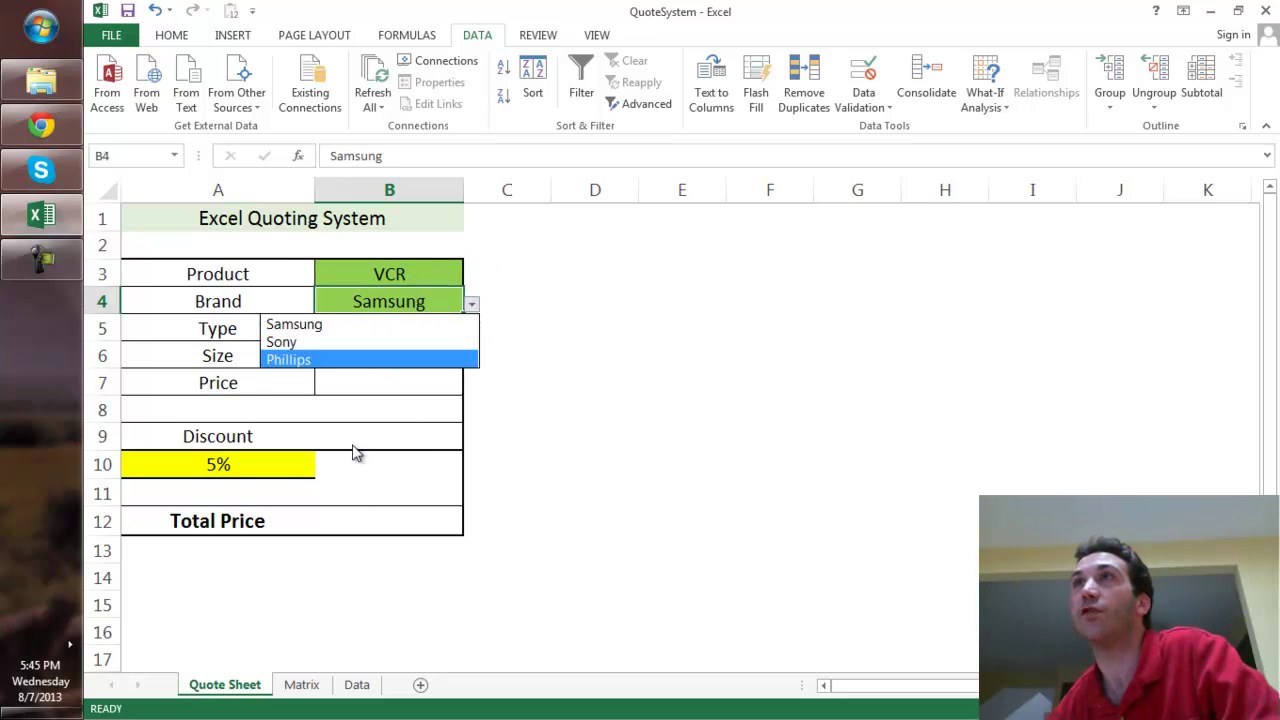
pyautogui.click(370, 324)
# Step through cells B3 to B6 to review the Brand, Type and Size entries
pyautogui.click(410, 273)
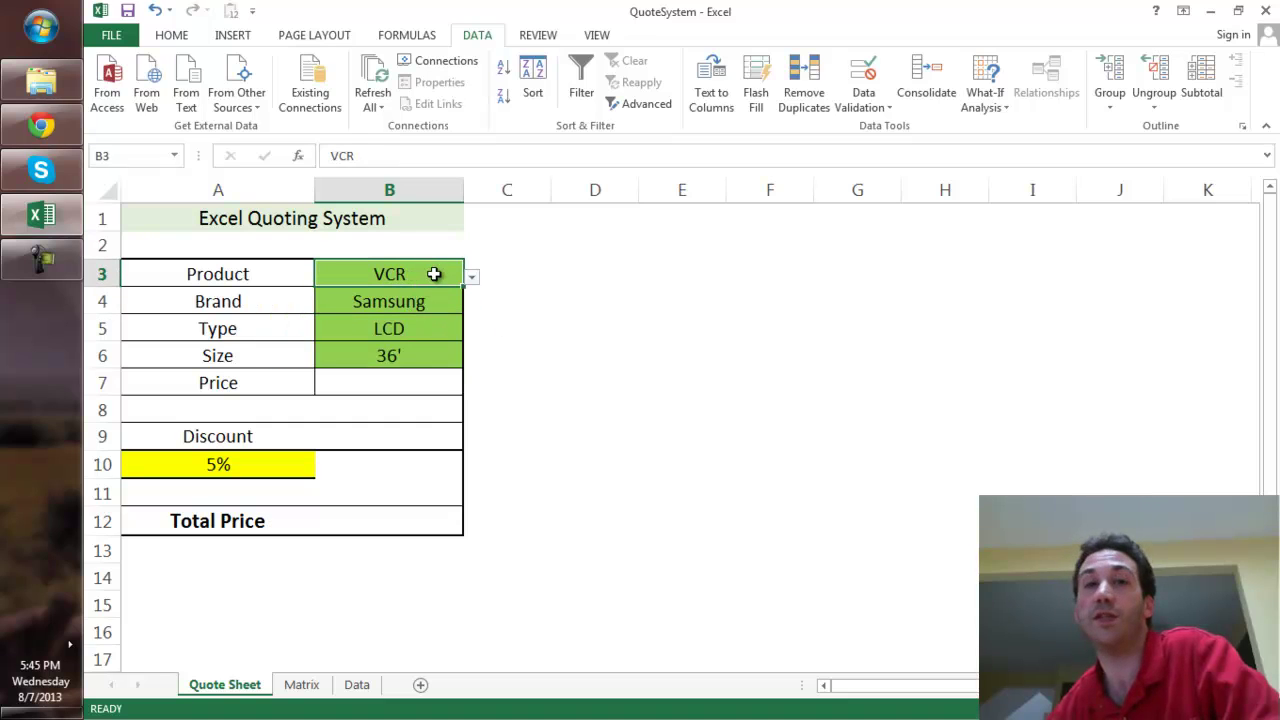
pyautogui.click(450, 303)
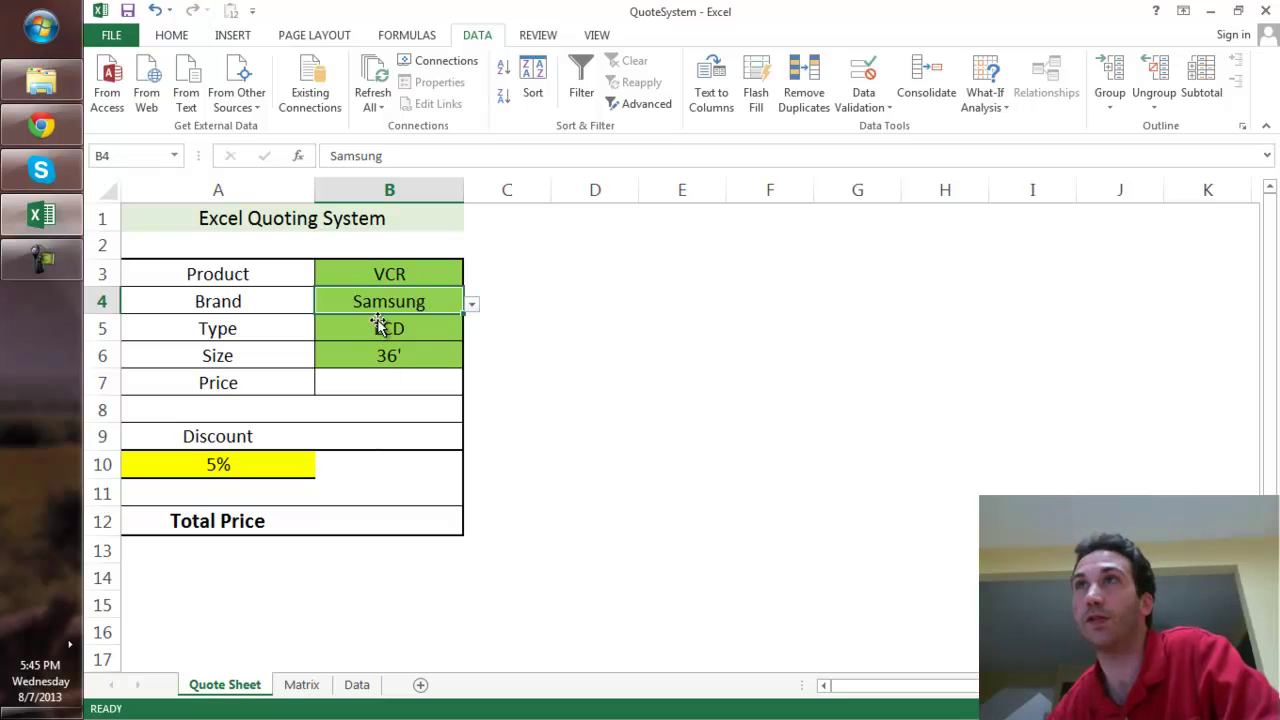
pyautogui.click(418, 330)
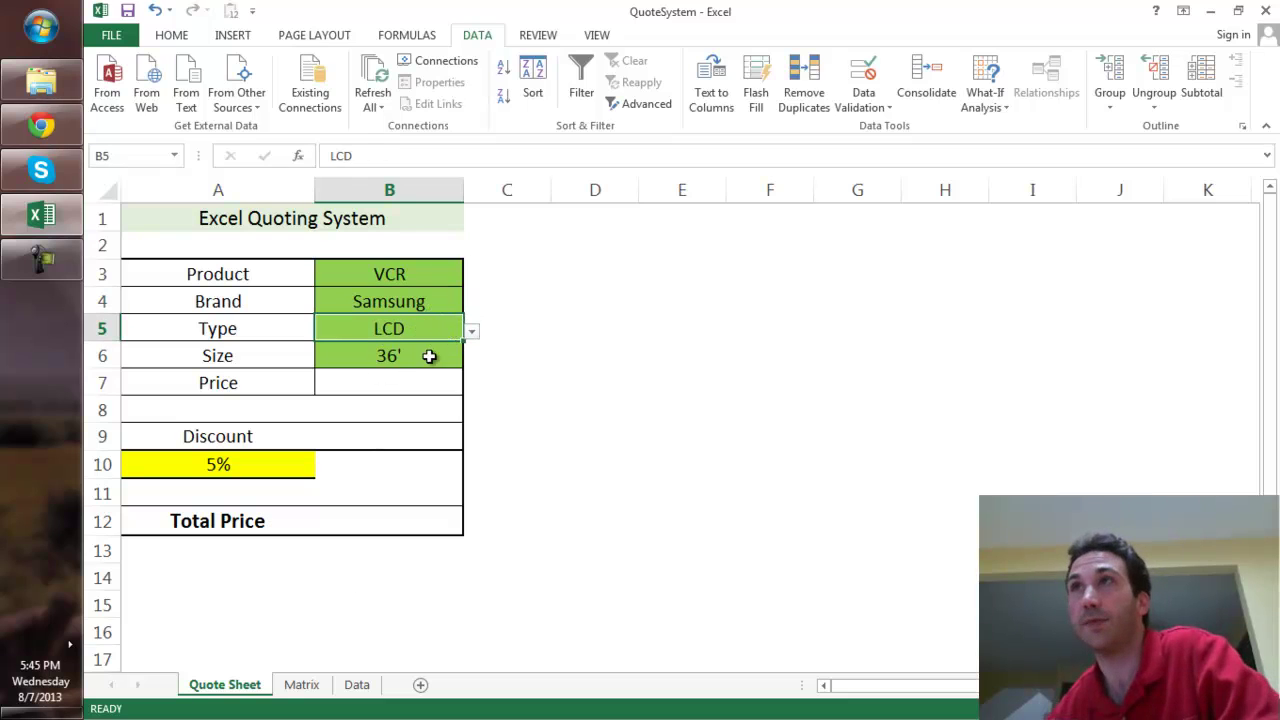
pyautogui.click(428, 354)
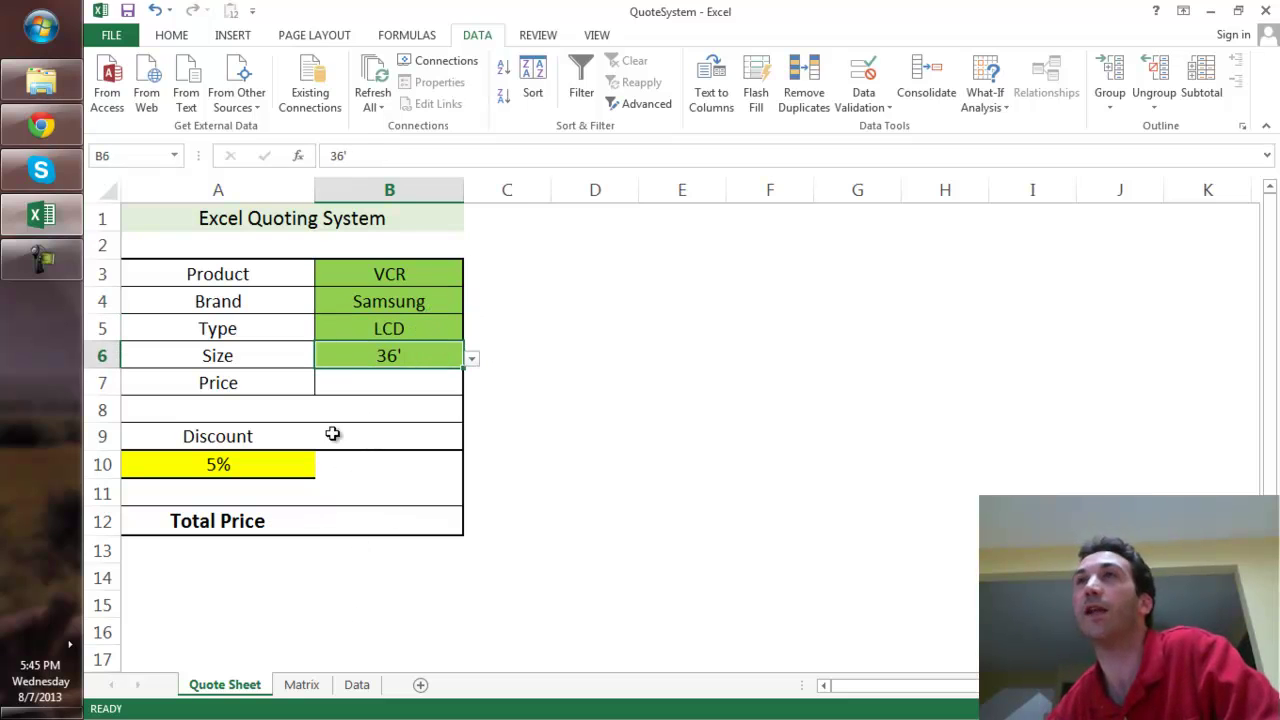
# After checking the Matrix lists, set B3 back to TV, restoring the 599.00 price and 569.05 total
pyautogui.click(301, 684)
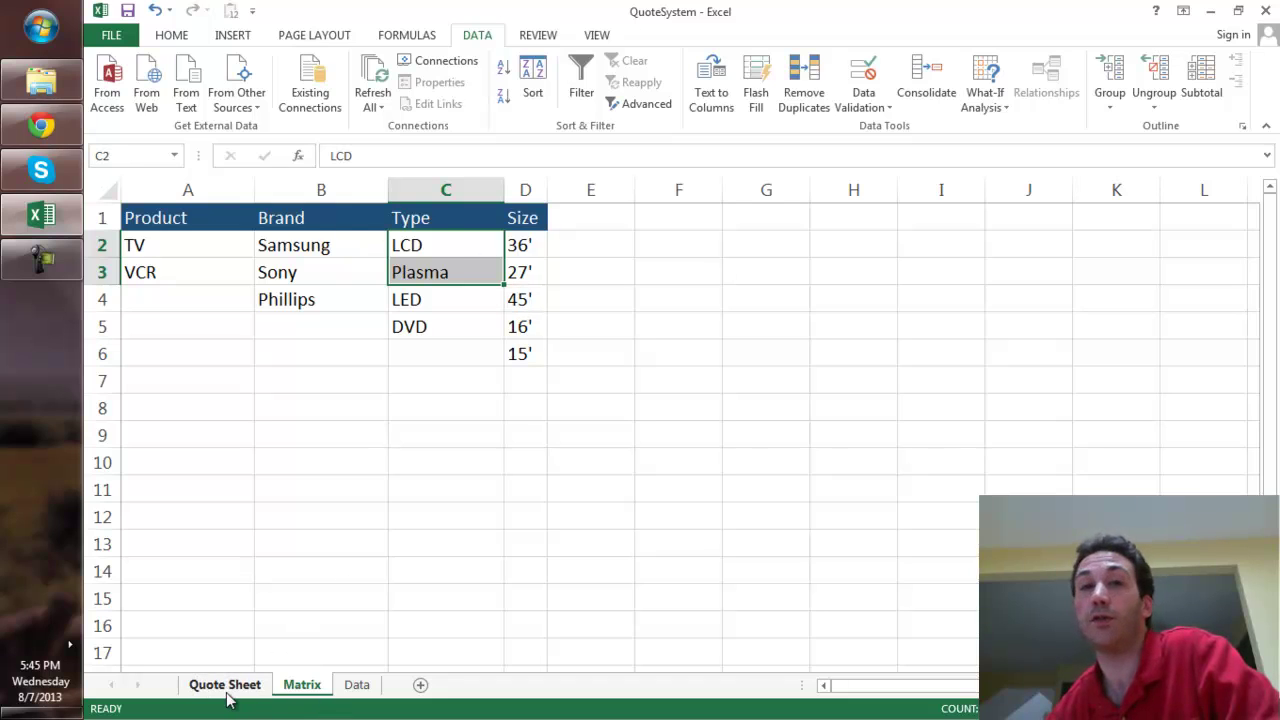
pyautogui.click(226, 693)
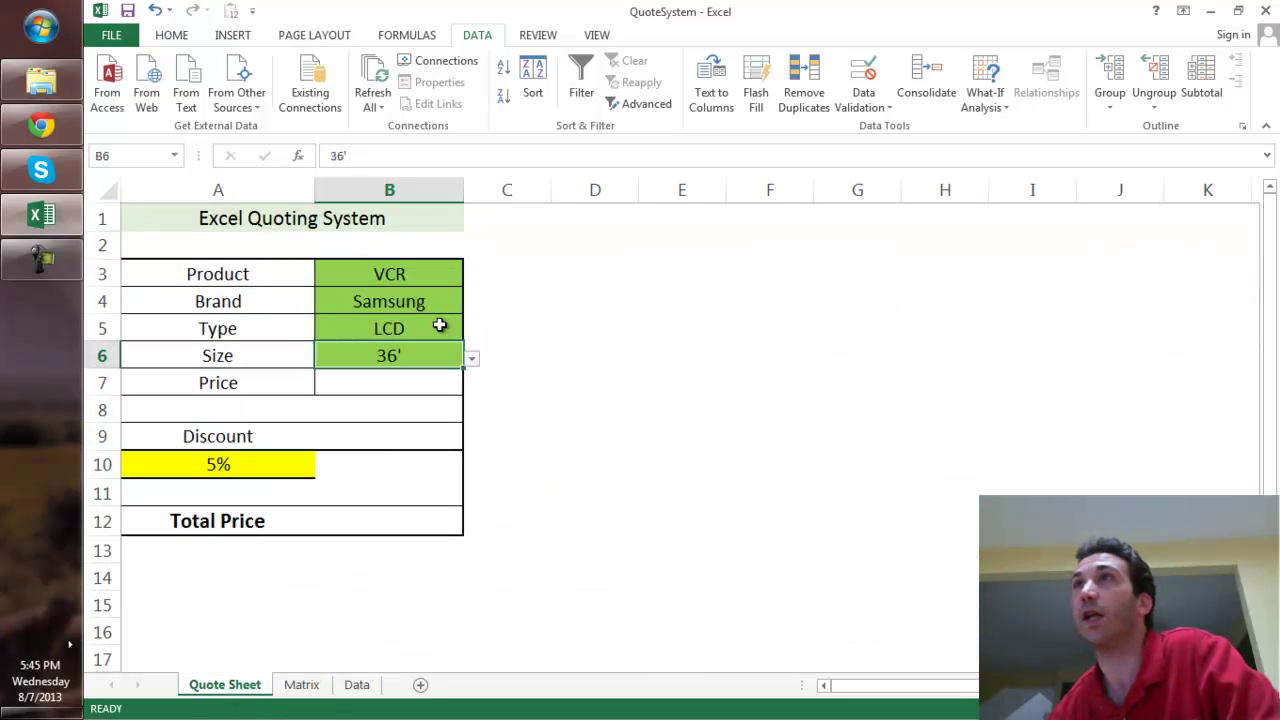
pyautogui.click(440, 326)
pyautogui.click(472, 332)
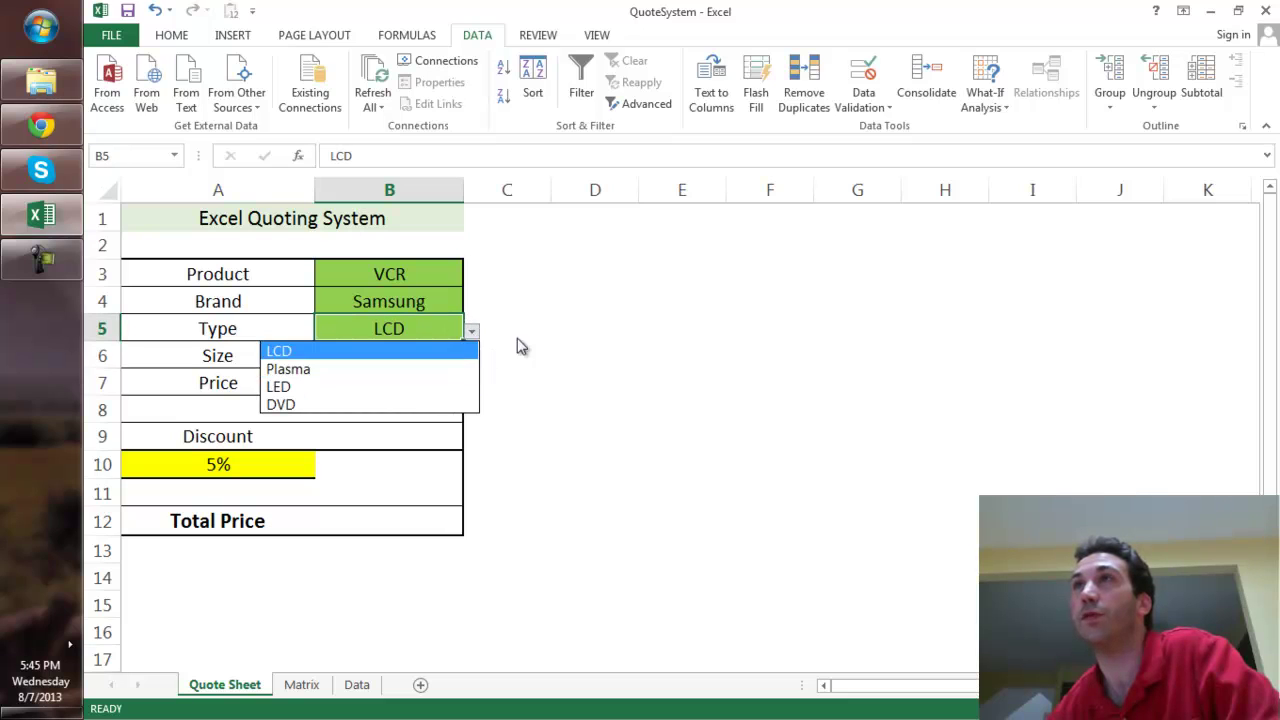
pyautogui.press('Escape')
pyautogui.click(400, 282)
pyautogui.click(472, 277)
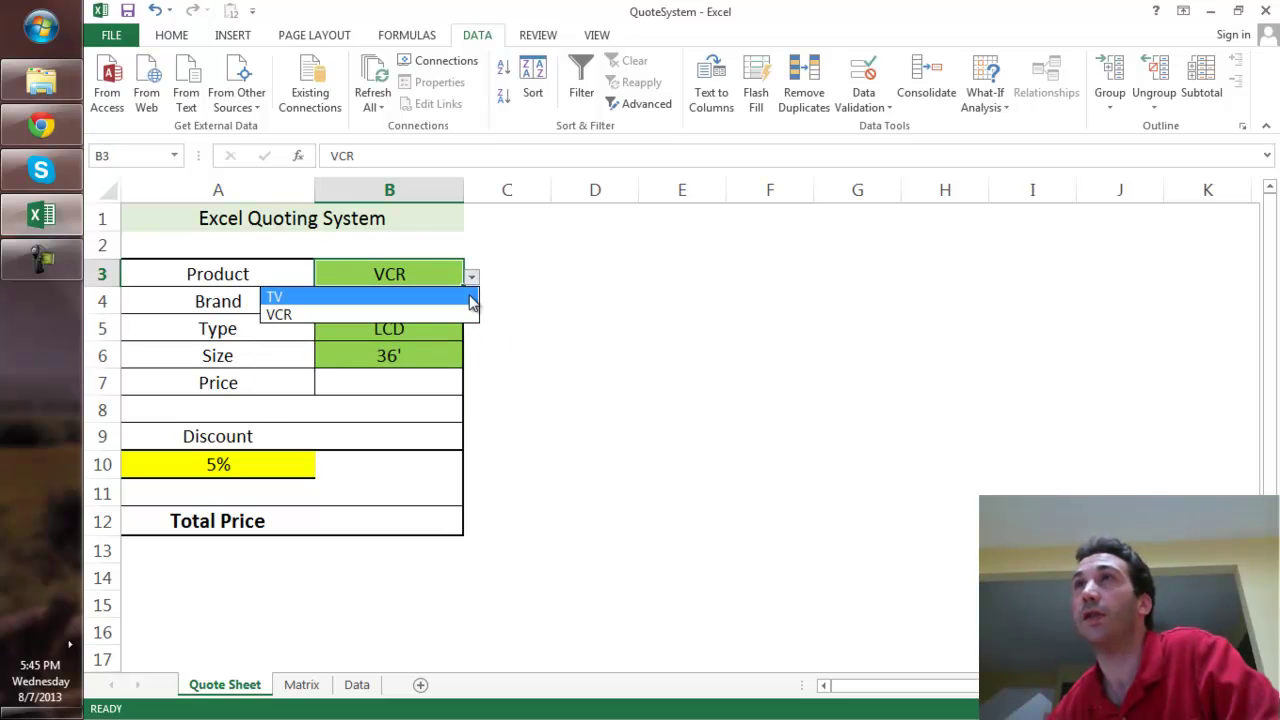
pyautogui.click(268, 292)
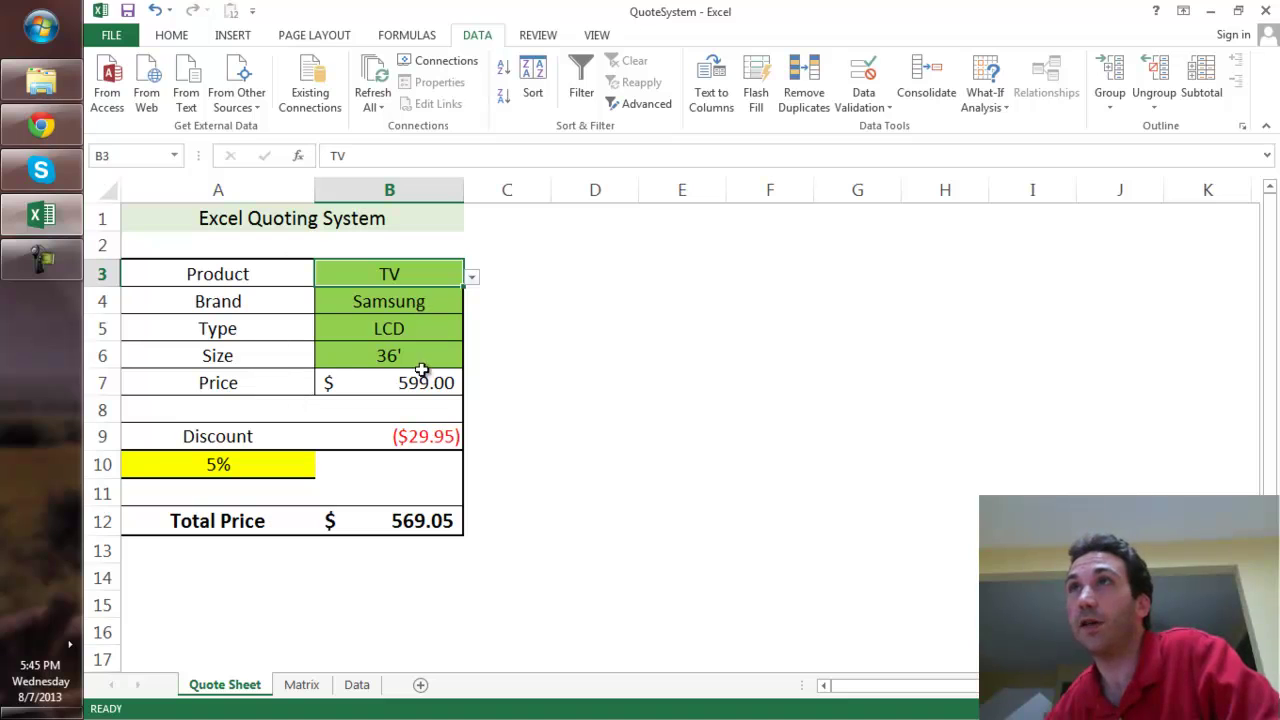
# Unhide the Combo column E between columns D and F on the Data sheet
pyautogui.click(357, 684)
pyautogui.moveTo(500, 193); pyautogui.dragTo(585, 193)
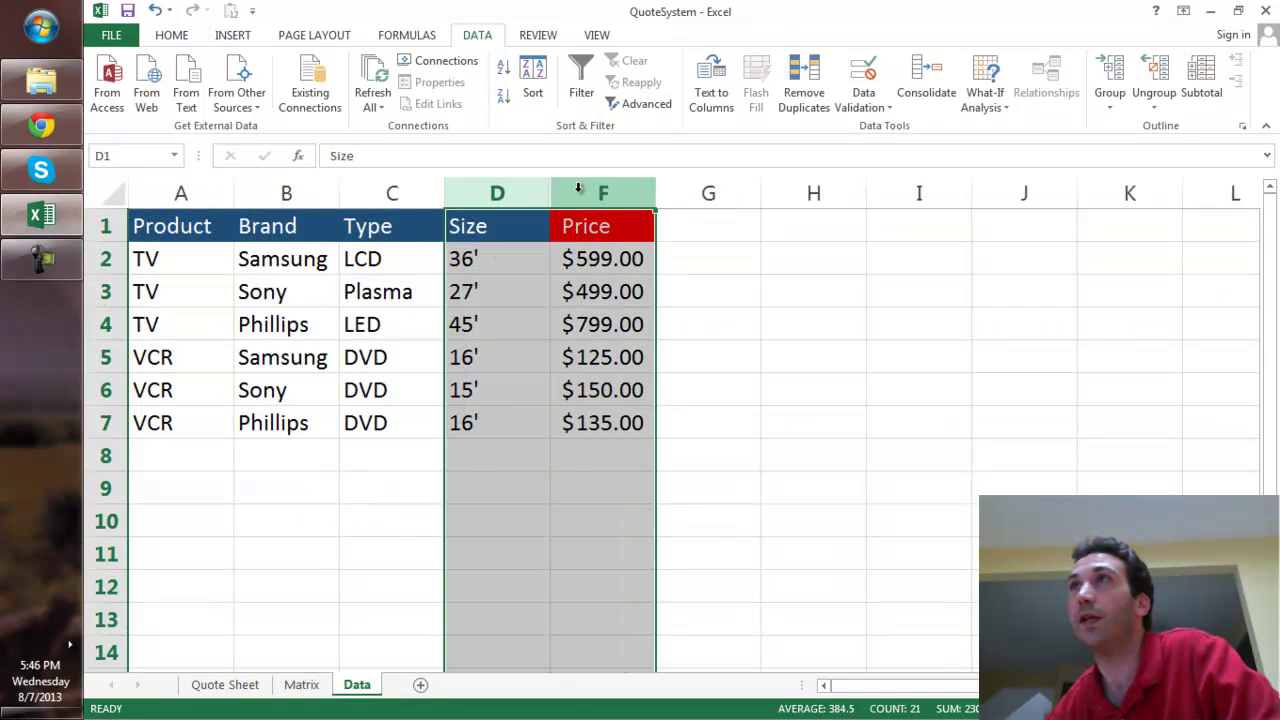
pyautogui.rightClick(585, 193)
pyautogui.click(628, 461)
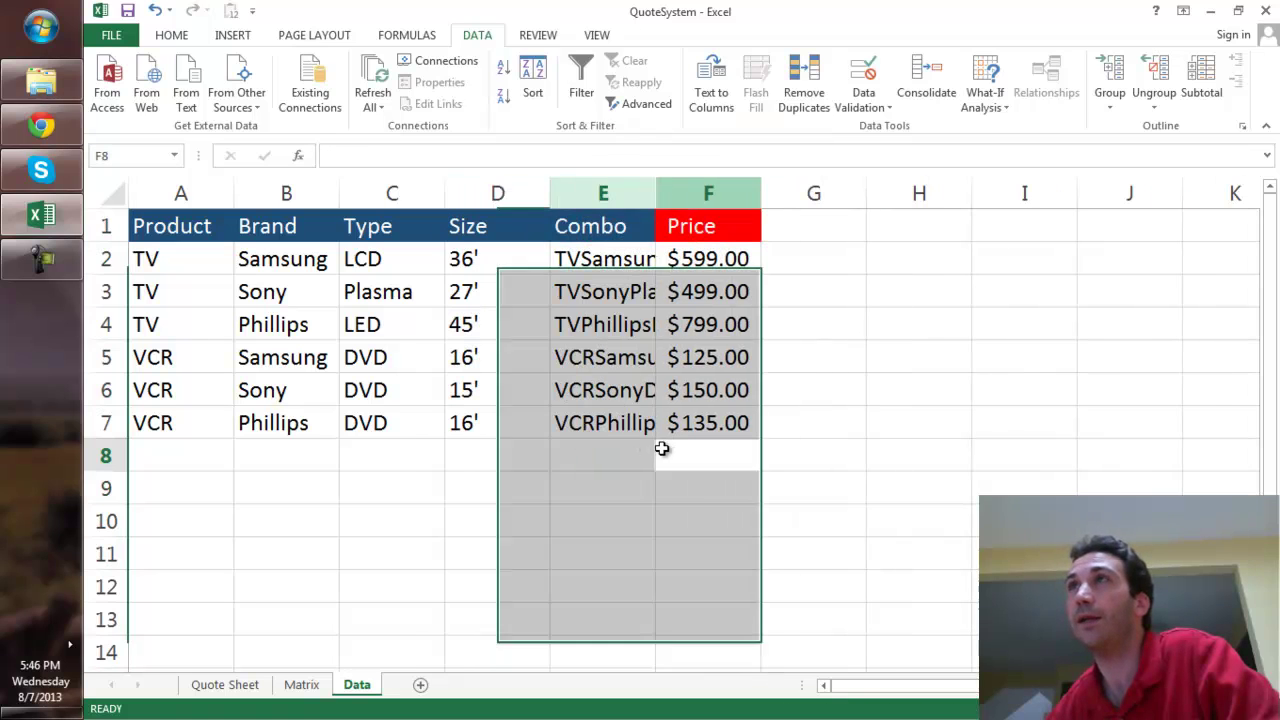
pyautogui.click(662, 455)
pyautogui.click(619, 194)
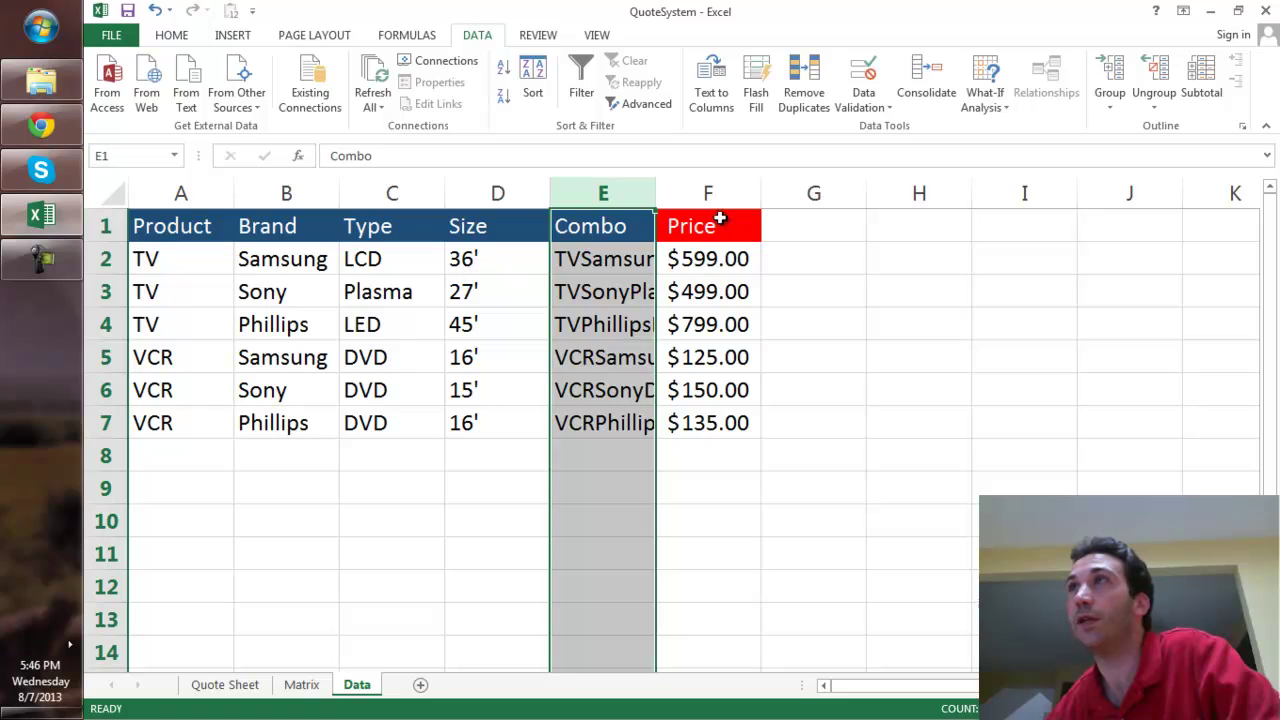
# Review the Discount (B9) and Price lookup (B7) formulas and the B4–B6 inputs on the Quote Sheet
pyautogui.click(224, 688)
pyautogui.click(378, 440)
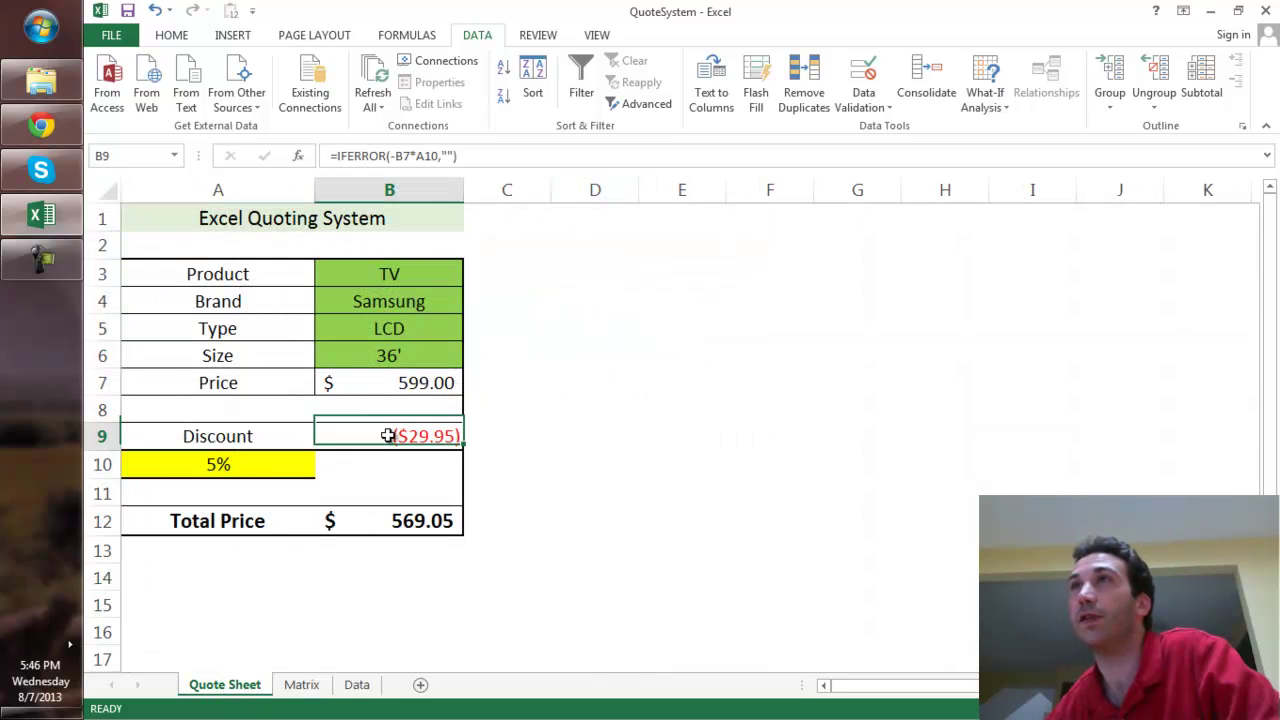
pyautogui.click(382, 390)
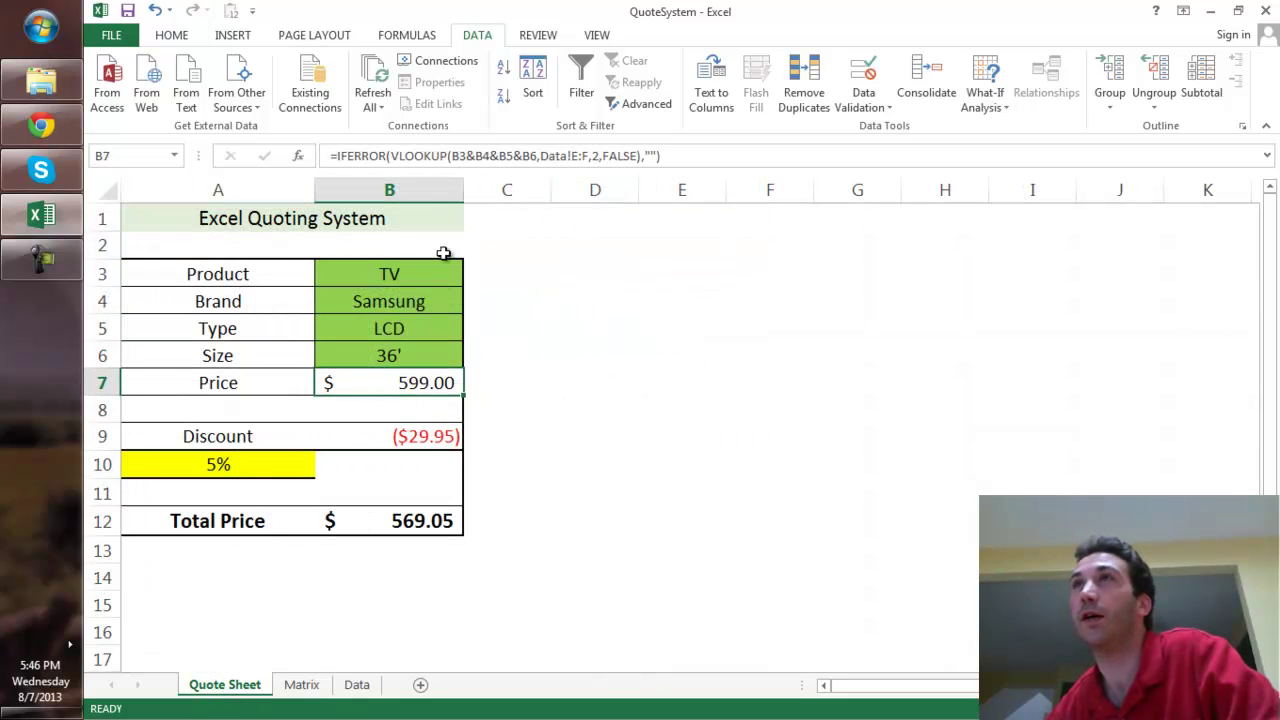
pyautogui.click(371, 267)
pyautogui.click(371, 300)
pyautogui.click(368, 329)
pyautogui.click(375, 358)
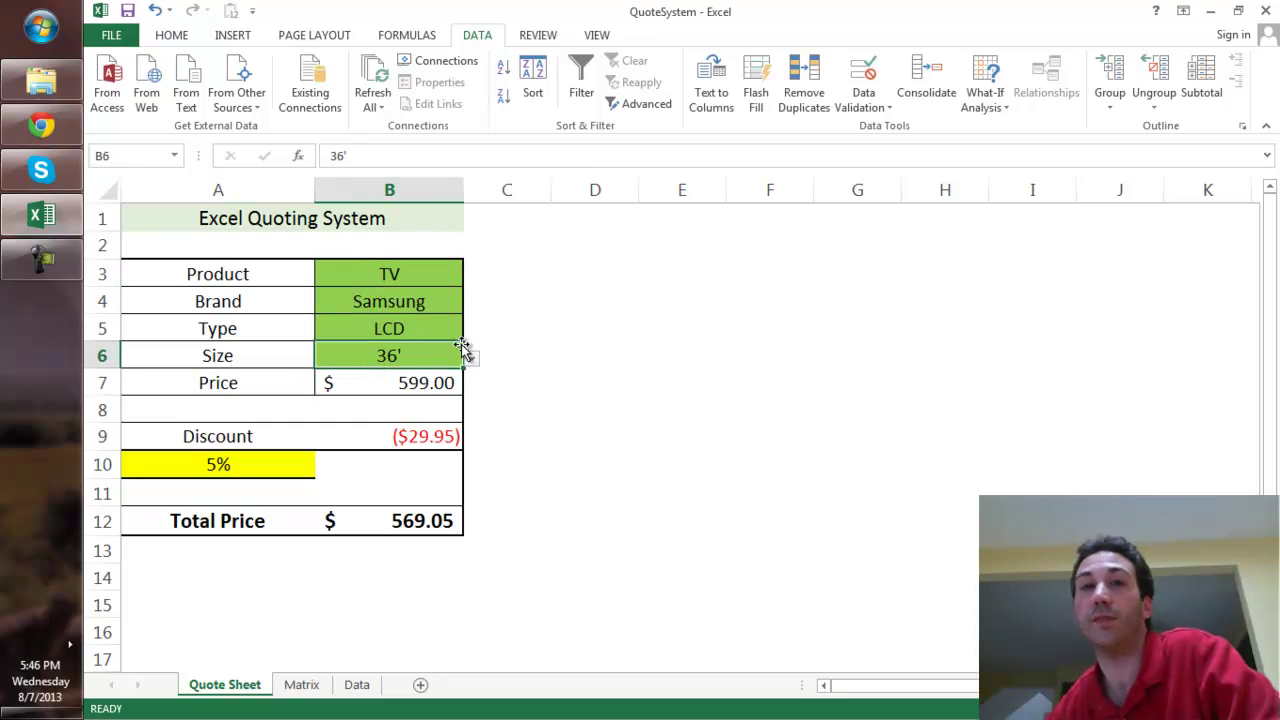
pyautogui.click(356, 684)
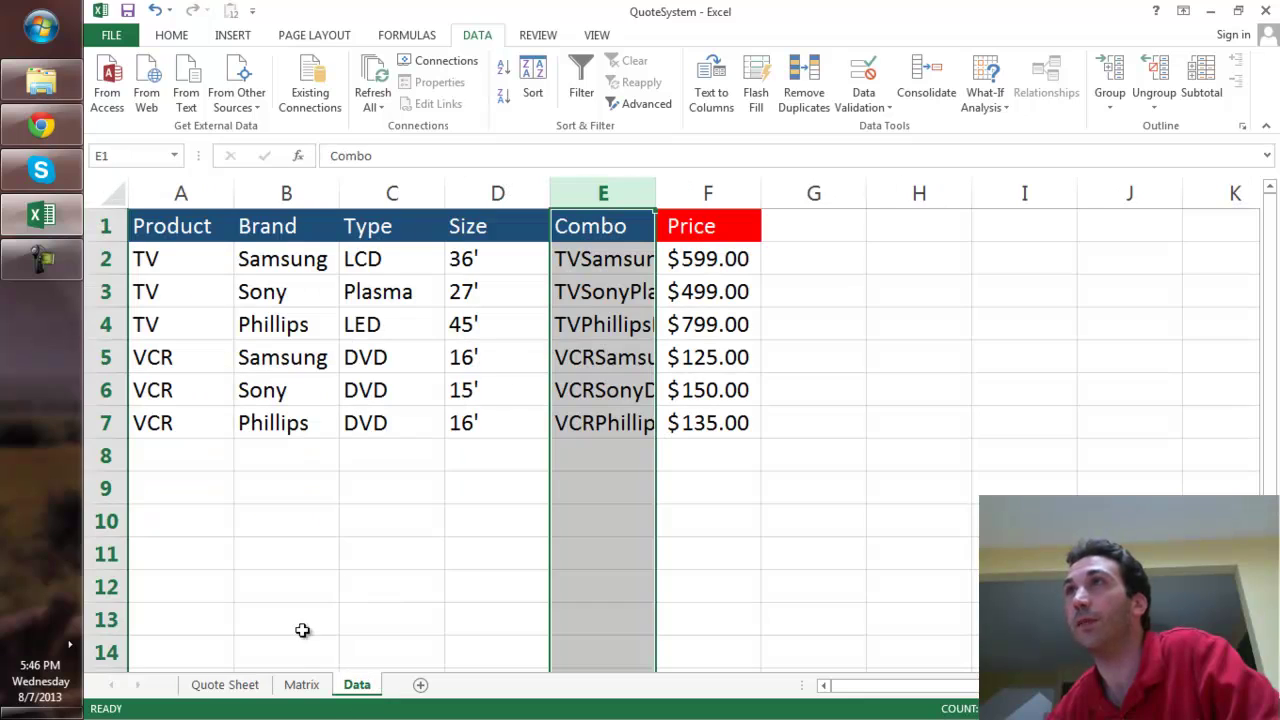
pyautogui.click(232, 685)
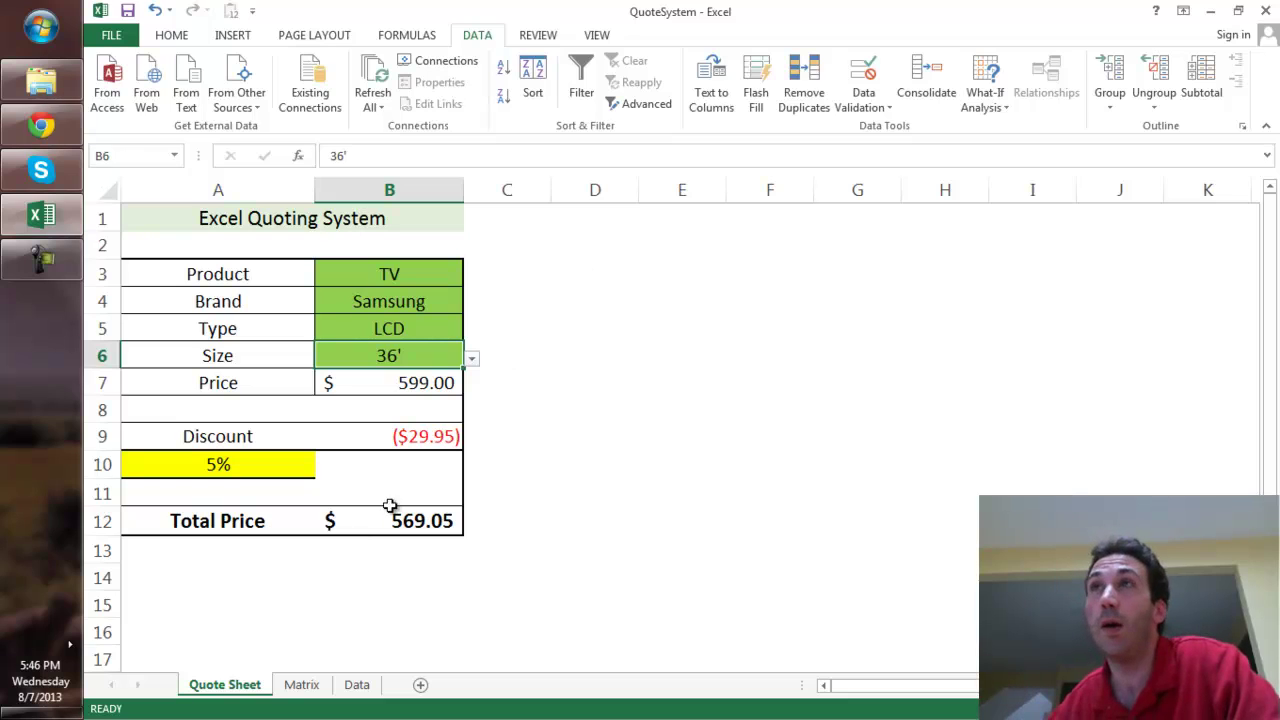
pyautogui.click(435, 280)
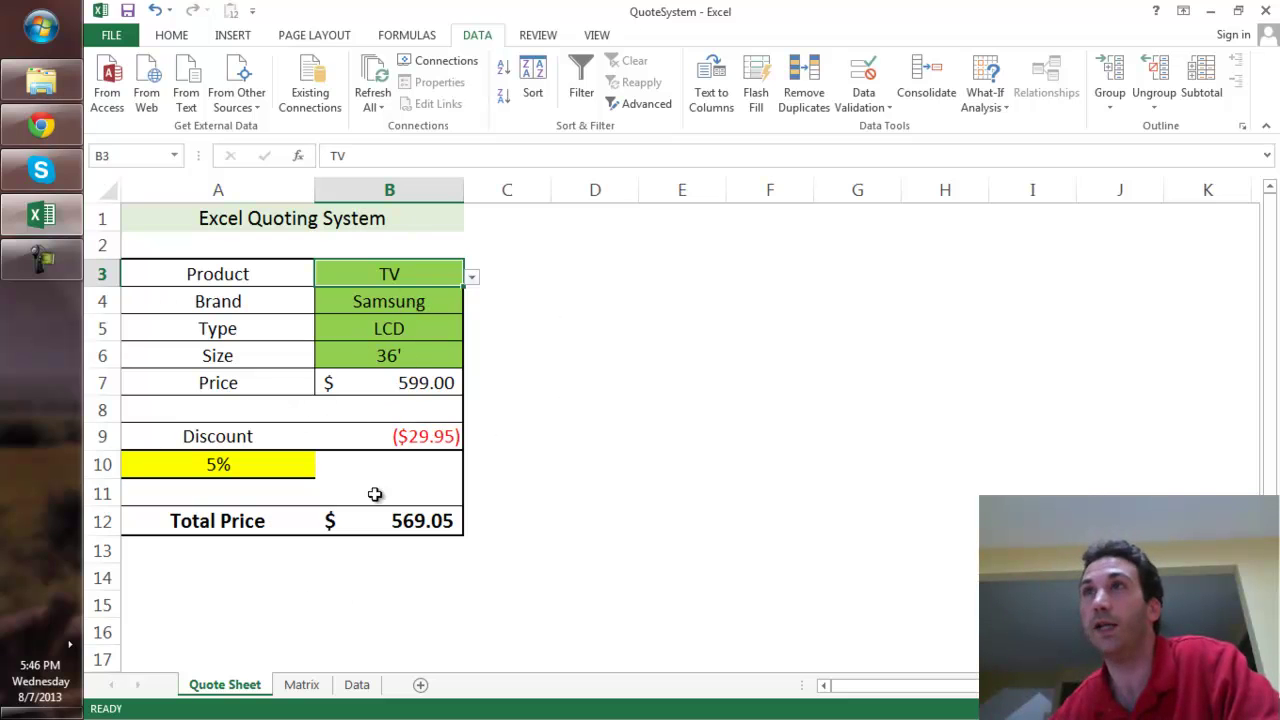
pyautogui.click(358, 686)
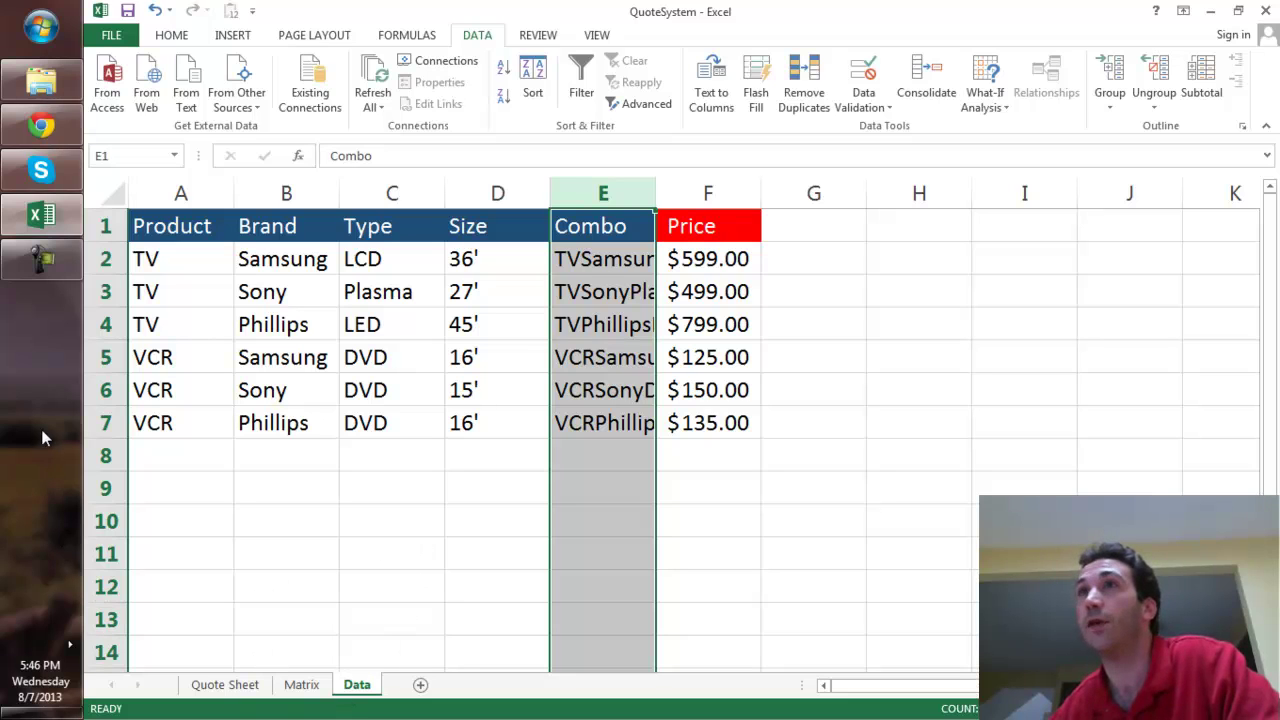
pyautogui.click(32, 262)
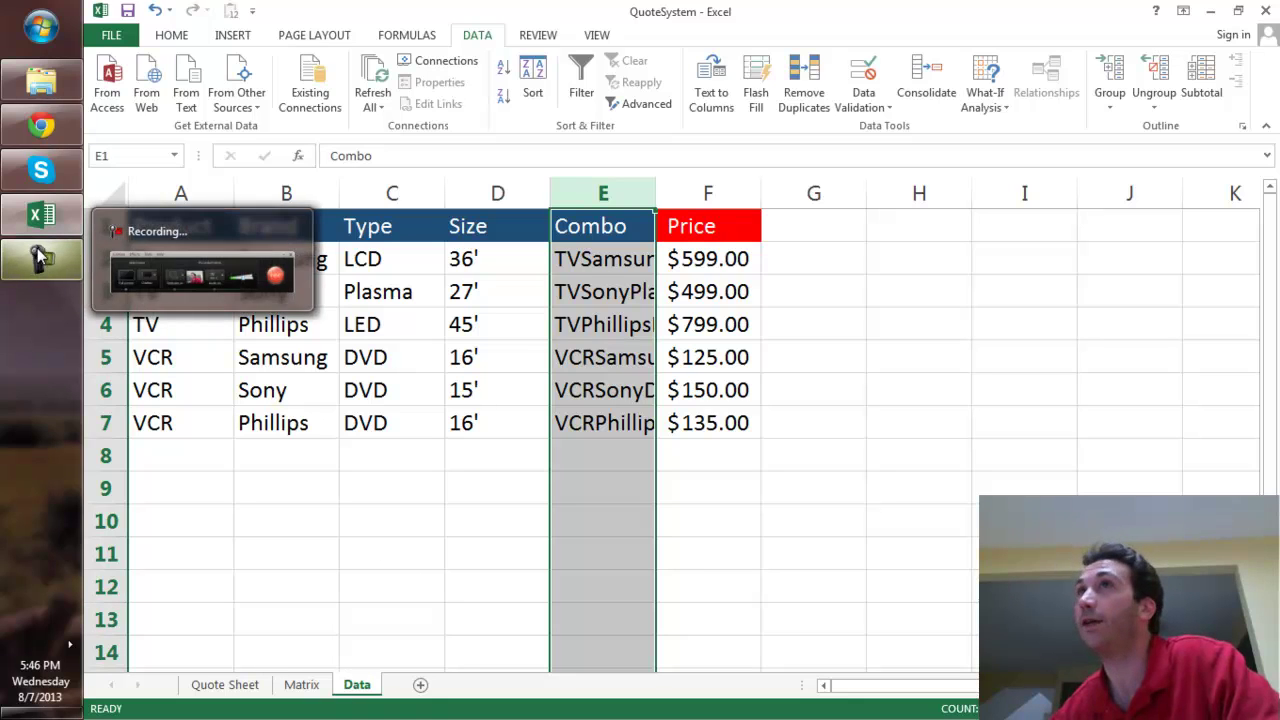